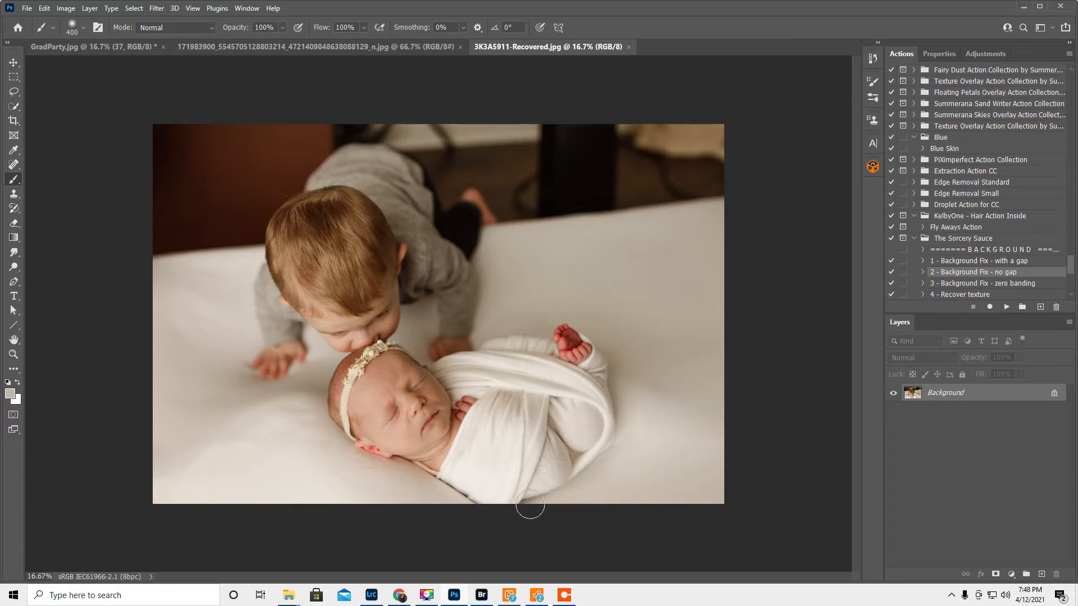
# Extend the photo's canvas with a 15:11 crop, shifting the image within the frame and filling the new edges with Content-Aware
pyautogui.click(13, 123)
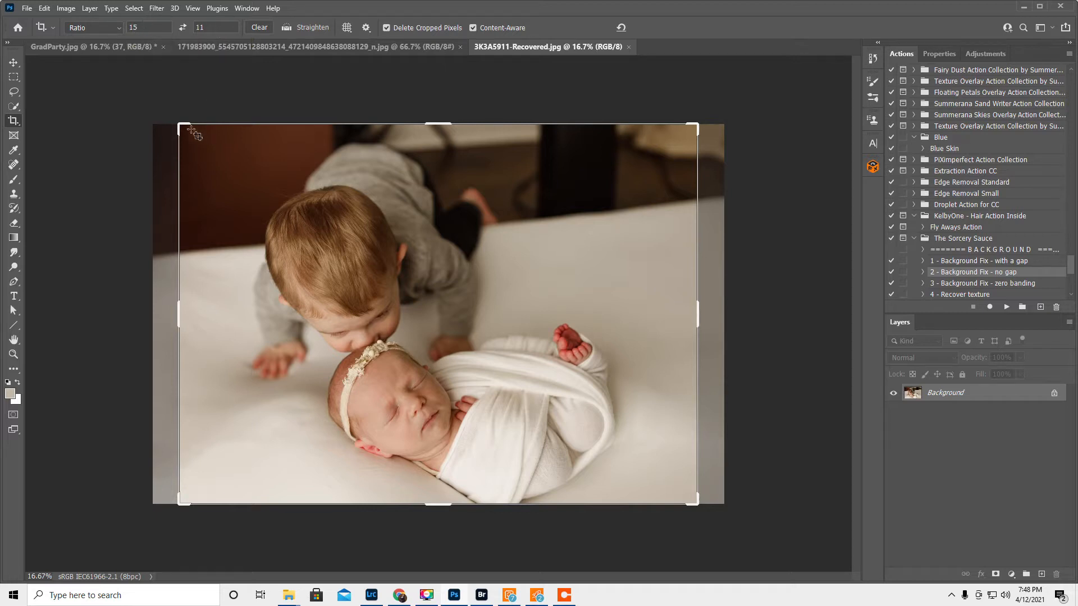
pyautogui.moveTo(178, 122); pyautogui.dragTo(160, 113)
pyautogui.moveTo(718, 515); pyautogui.dragTo(732, 527)
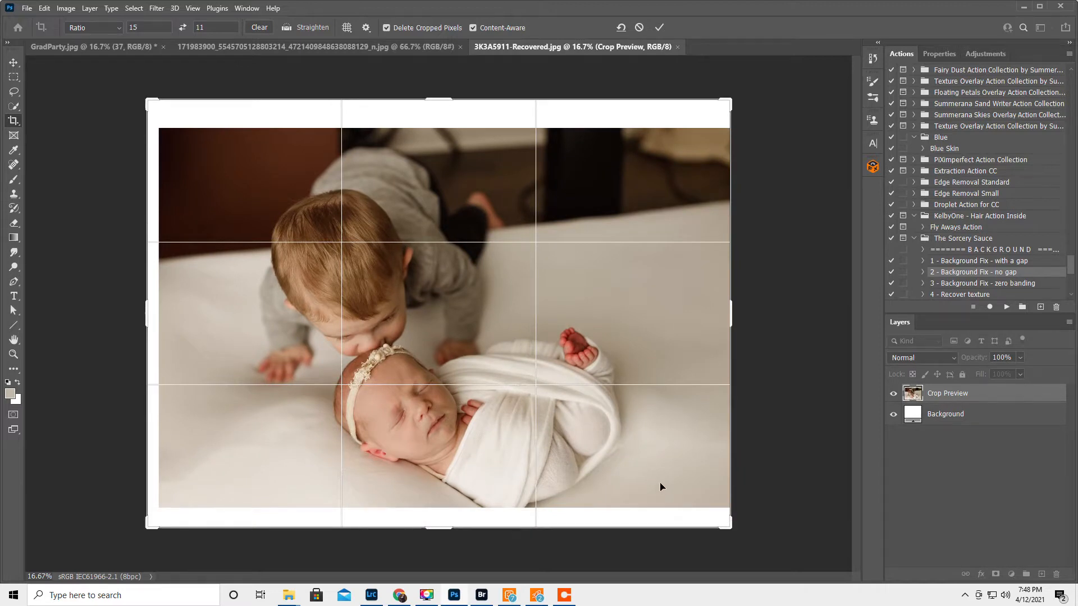
pyautogui.moveTo(490, 437); pyautogui.dragTo(513, 435)
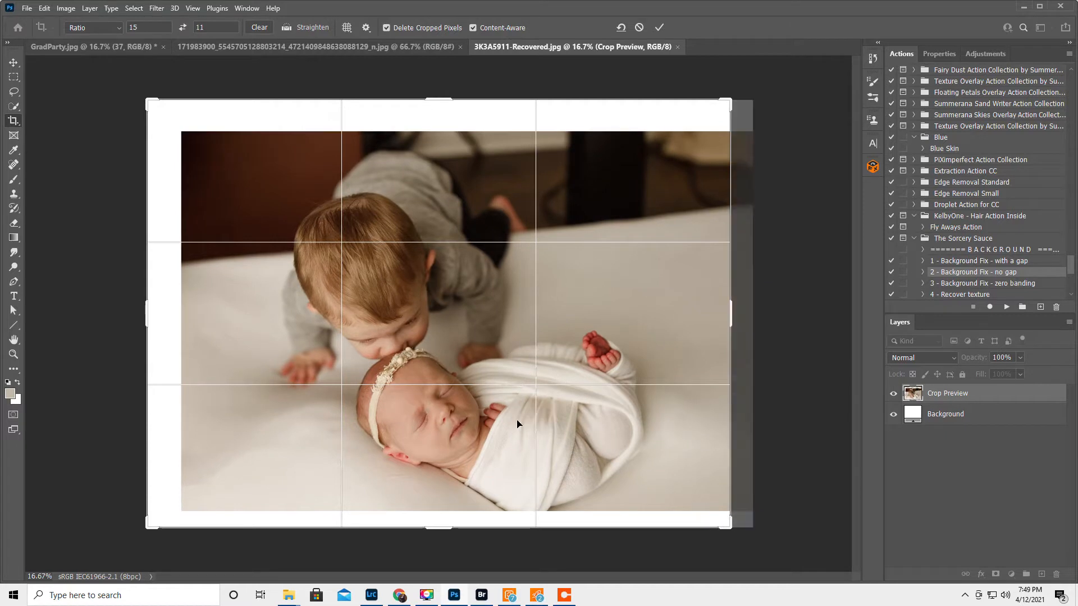
pyautogui.click(473, 27)
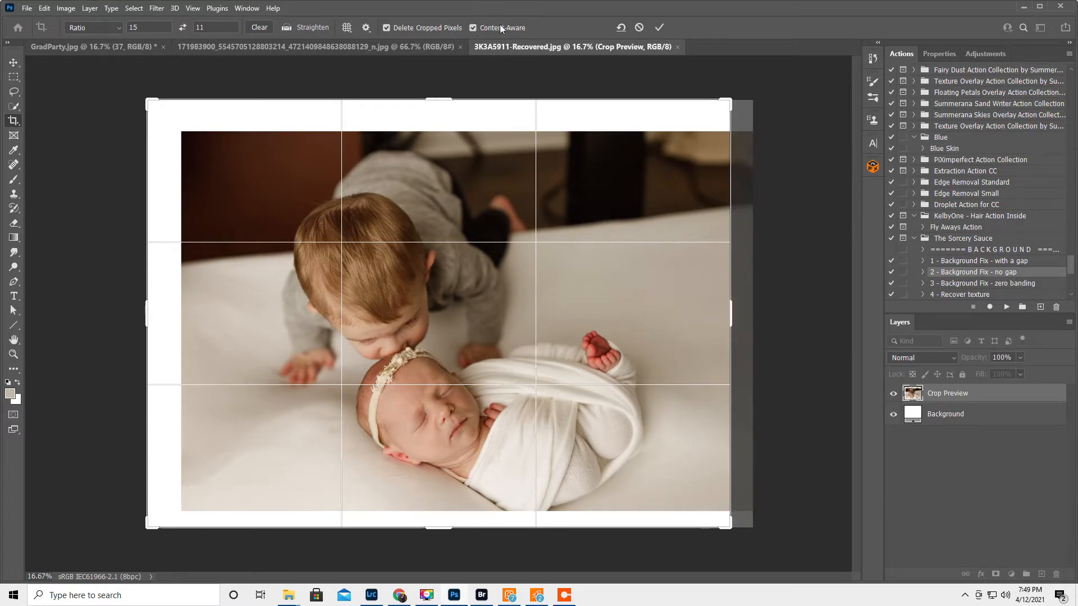
pyautogui.click(661, 27)
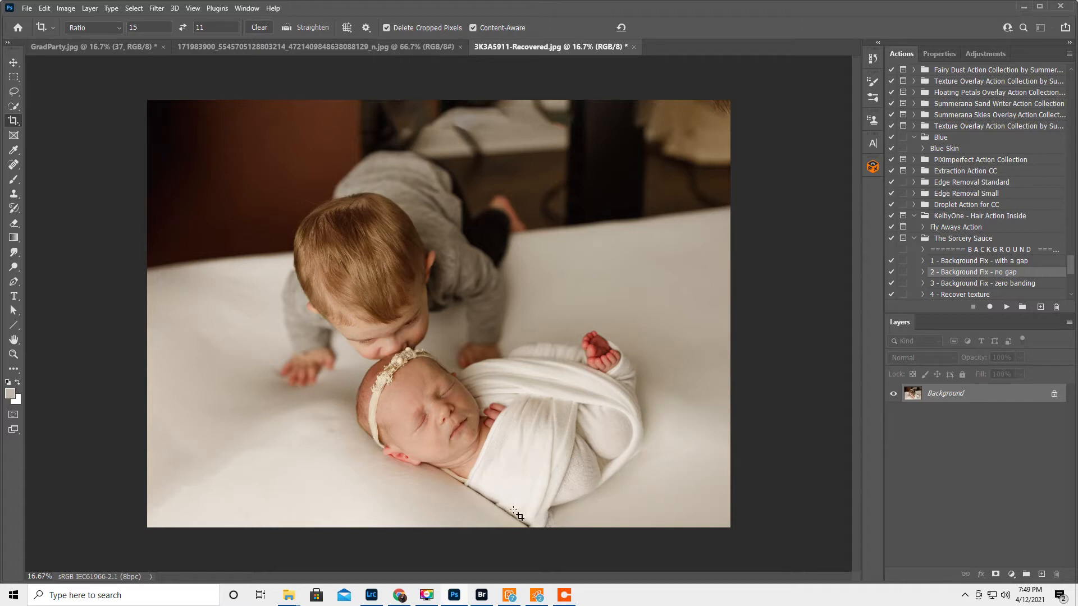
# Start the Liquify filter and push the wrap's bottom corner up and inward with the warp brush reduced to size 400
pyautogui.click(157, 8)
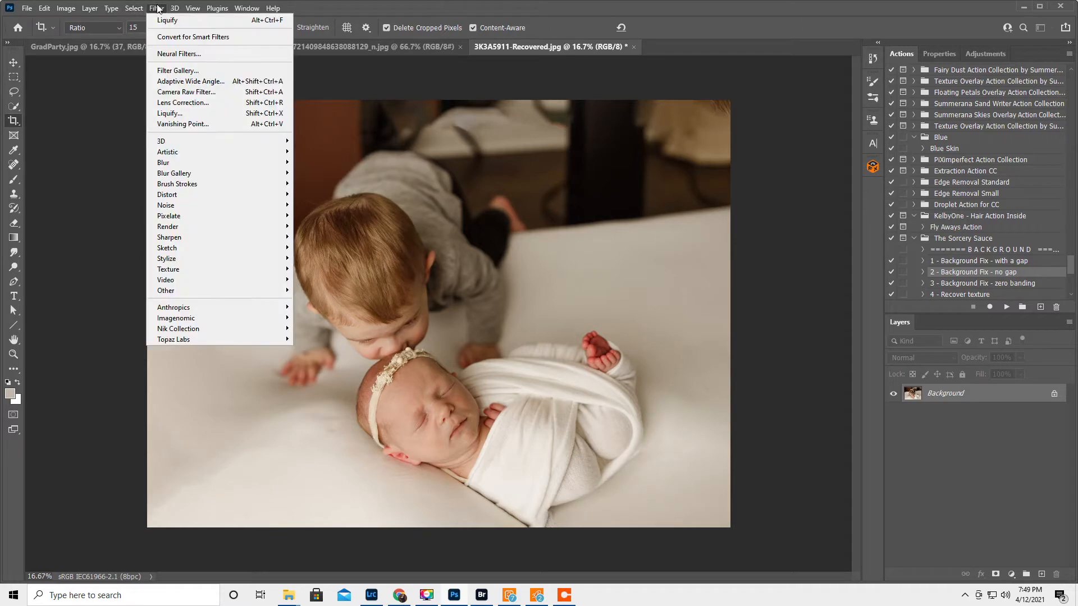
pyautogui.click(180, 114)
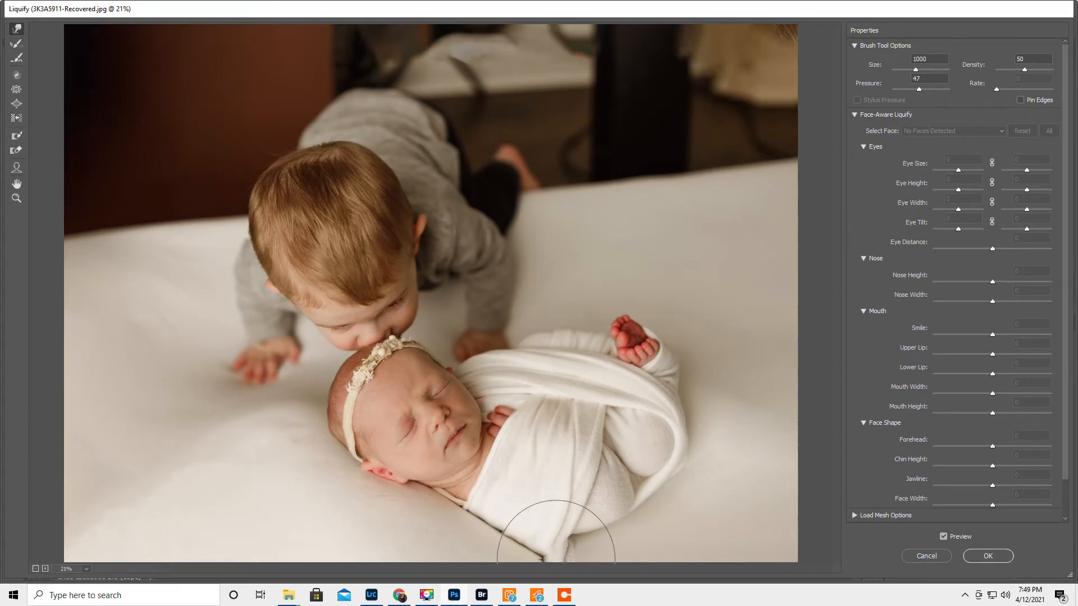
pyautogui.press('[')
pyautogui.press('[')
pyautogui.press('[')
pyautogui.press('[')
pyautogui.press('[')
pyautogui.press('[')
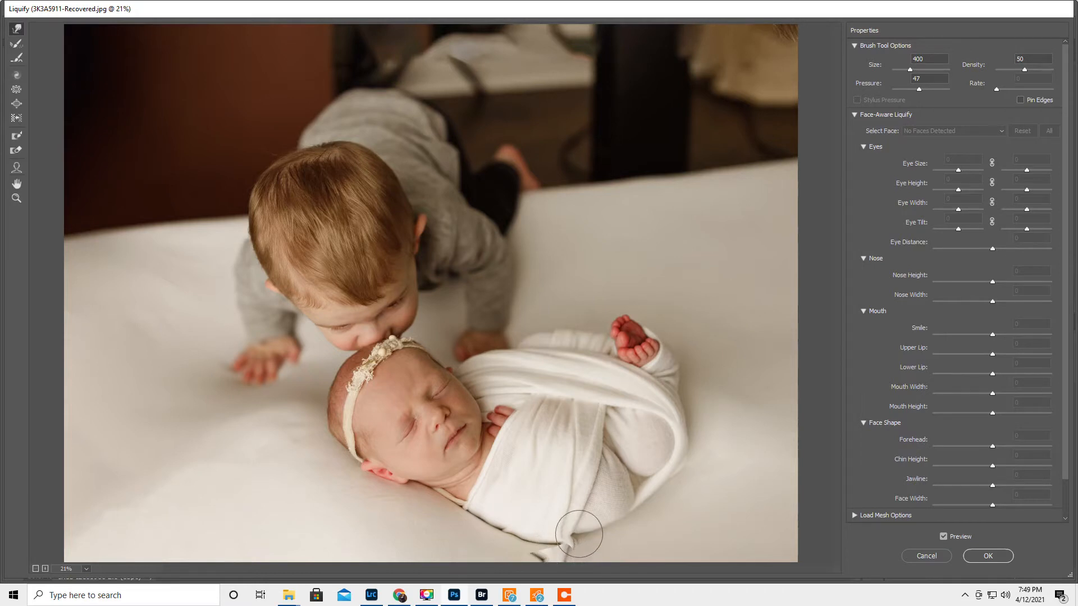
pyautogui.press('[')
# Nudge the wrap's outer edge around the baby's legs slightly inward, enlarging the Liquify brush to size 1400
pyautogui.press(']')
pyautogui.press(']')
pyautogui.press(']')
pyautogui.press(']')
pyautogui.press(']')
pyautogui.press(']')
pyautogui.press(']')
pyautogui.press(']')
pyautogui.press(']')
pyautogui.press(']')
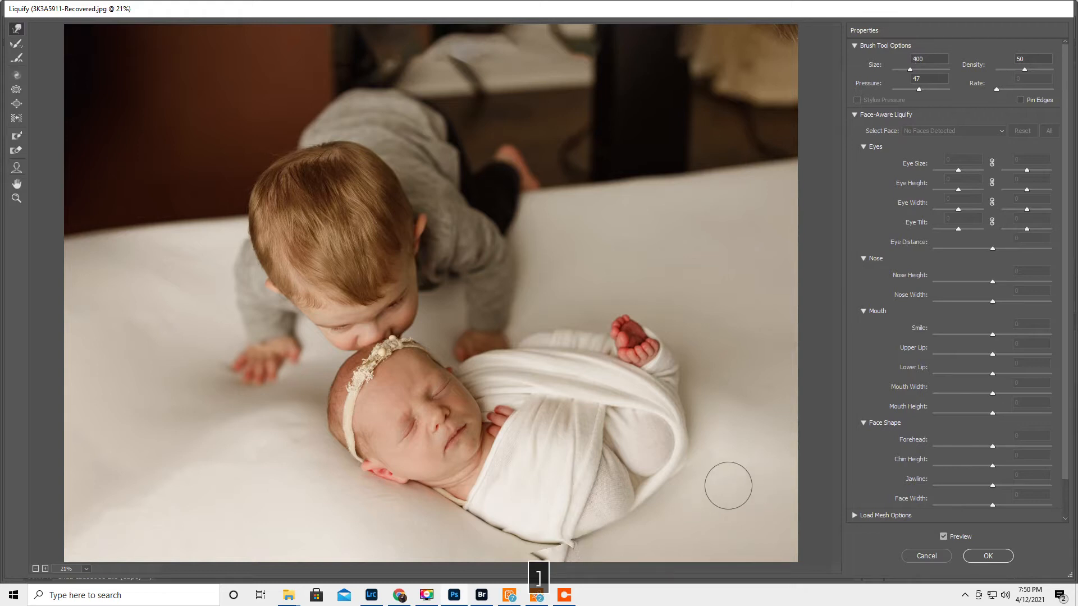
pyautogui.press(']')
pyautogui.press(']')
pyautogui.press(']')
pyautogui.press(']')
pyautogui.press(']')
pyautogui.press(']')
pyautogui.press(']')
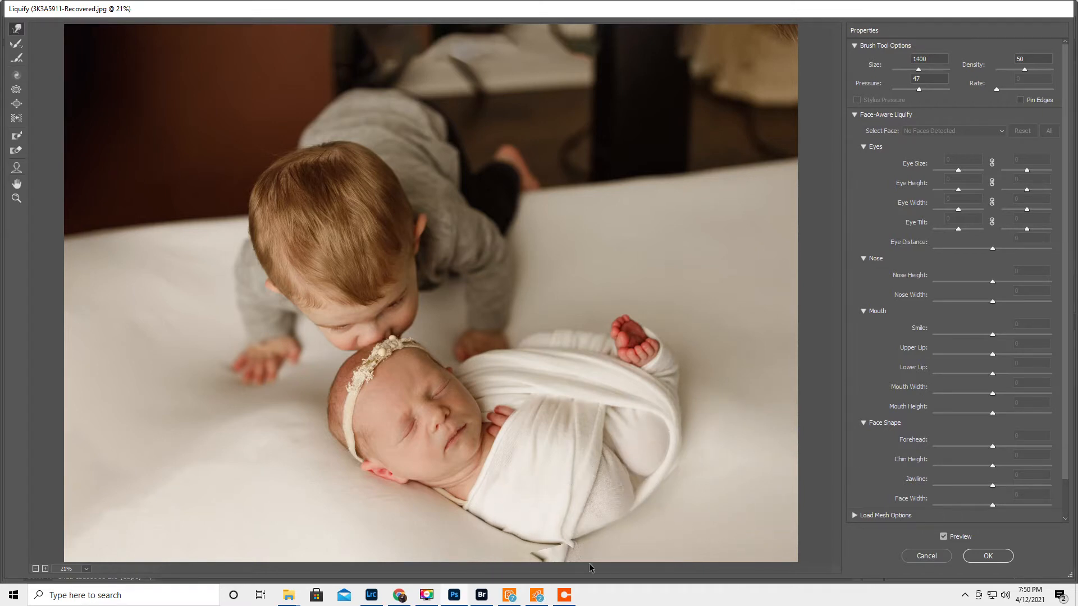
# Refine the wrap's lower edge with the Liquify brush reduced to size 300 and apply the filter
pyautogui.press('[')
pyautogui.press('[')
pyautogui.press('[')
pyautogui.press('[')
pyautogui.press('[')
pyautogui.press('[')
pyautogui.press('[')
pyautogui.press('[')
pyautogui.press('[')
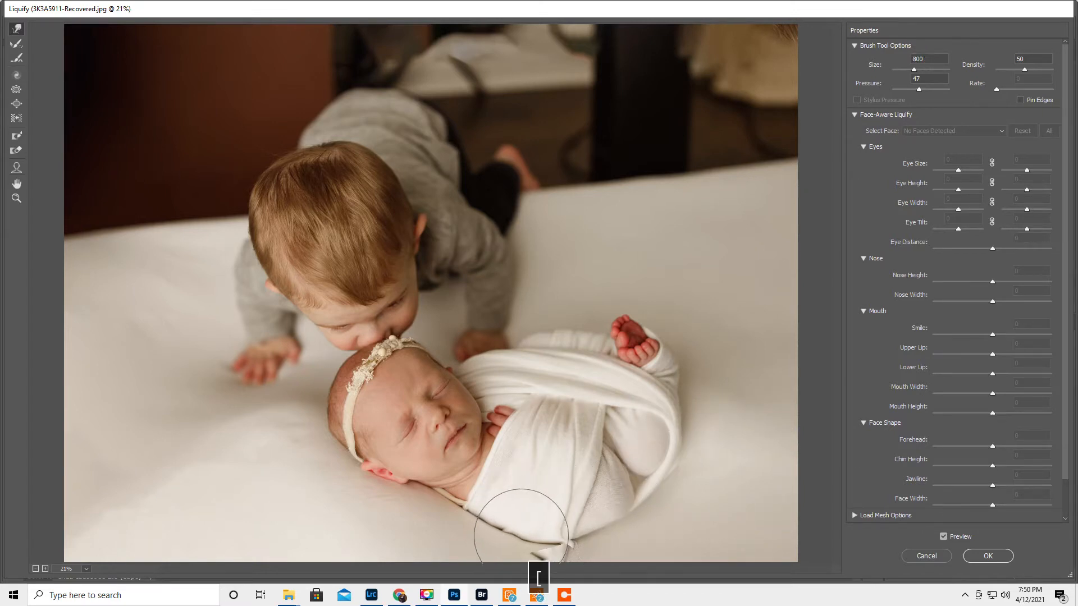
pyautogui.press('[')
pyautogui.press('[')
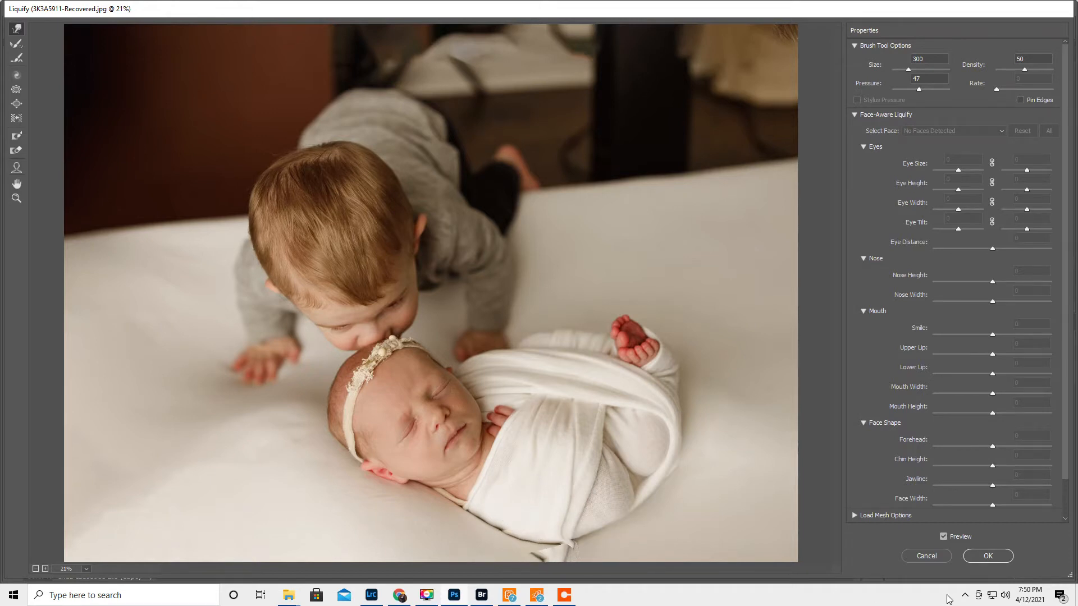
pyautogui.click(987, 557)
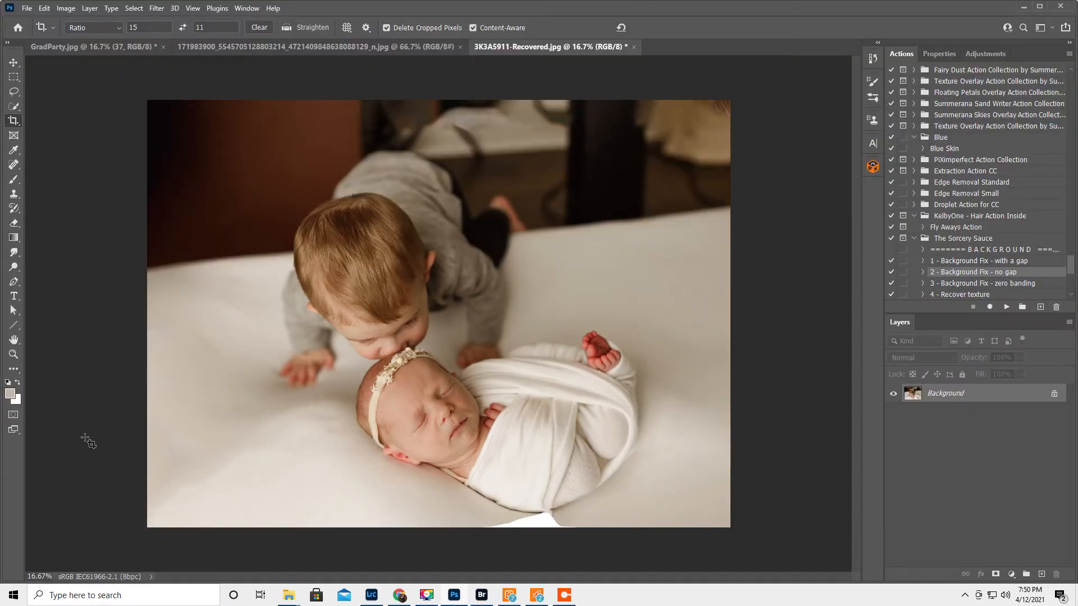
# Duplicate the background layer for retouching the white gap below the wrap
pyautogui.click(13, 354)
pyautogui.moveTo(526, 508); pyautogui.dragTo(642, 450)
pyautogui.click(643, 450)
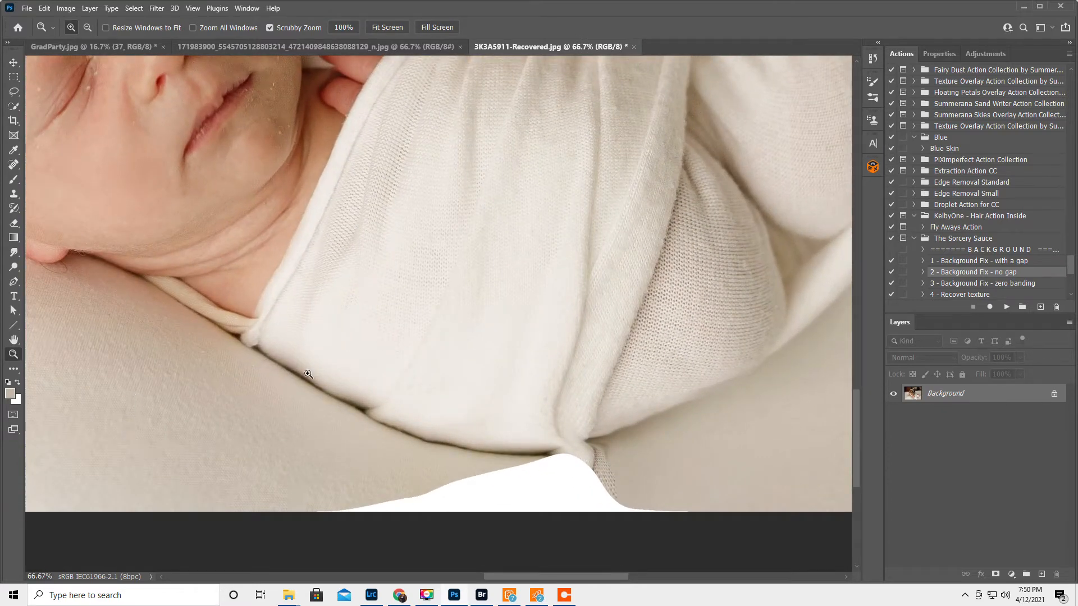
pyautogui.hotkey('ctrl', 'j')
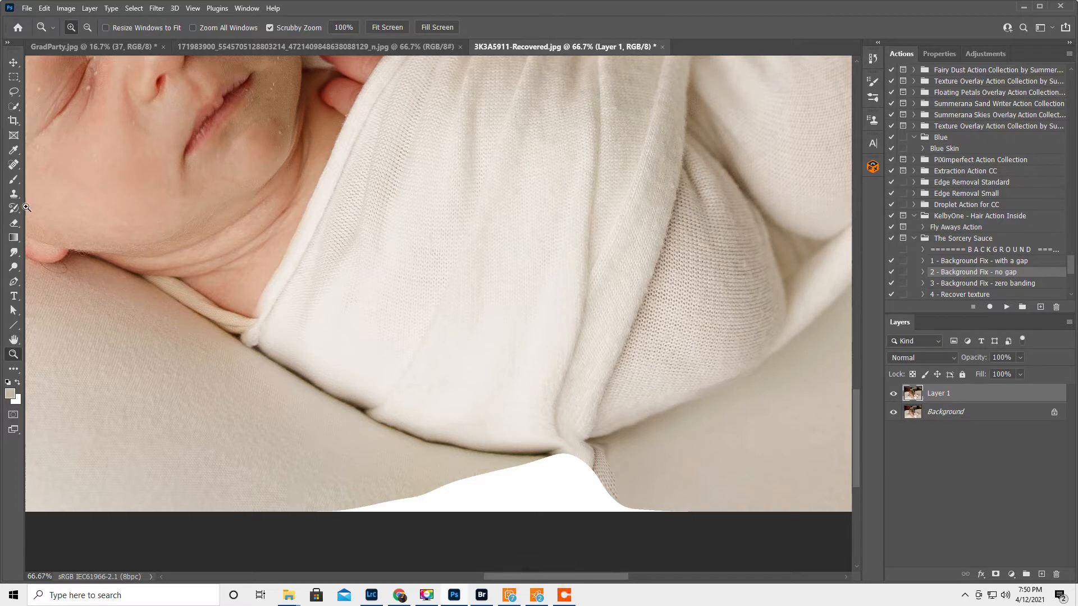
# Retouch the small spot on the blanket below the baby's ear with the content-aware Spot Healing Brush
pyautogui.click(15, 194)
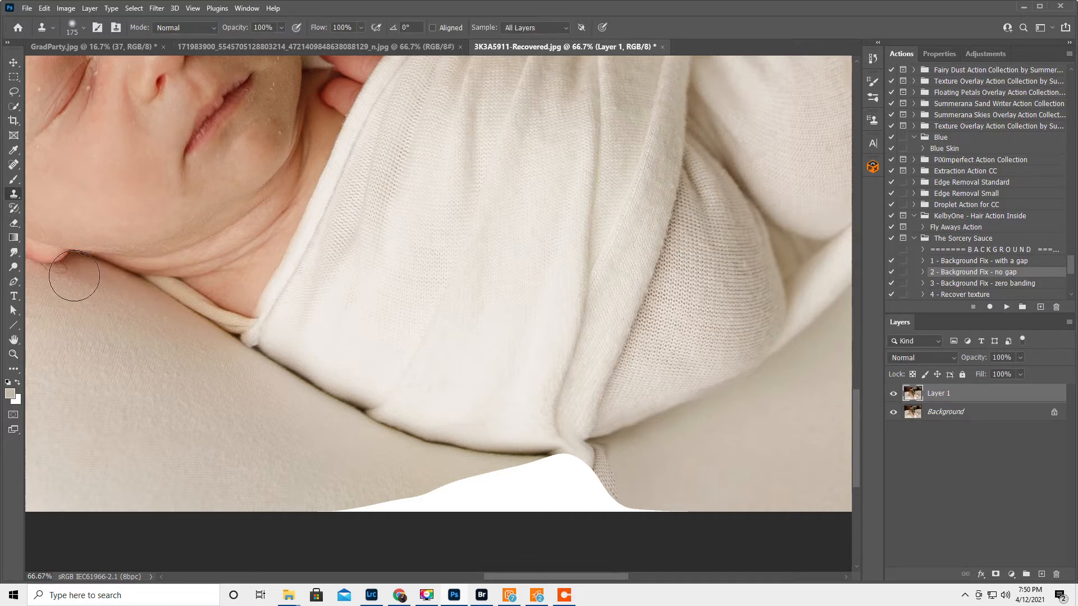
pyautogui.click(14, 165)
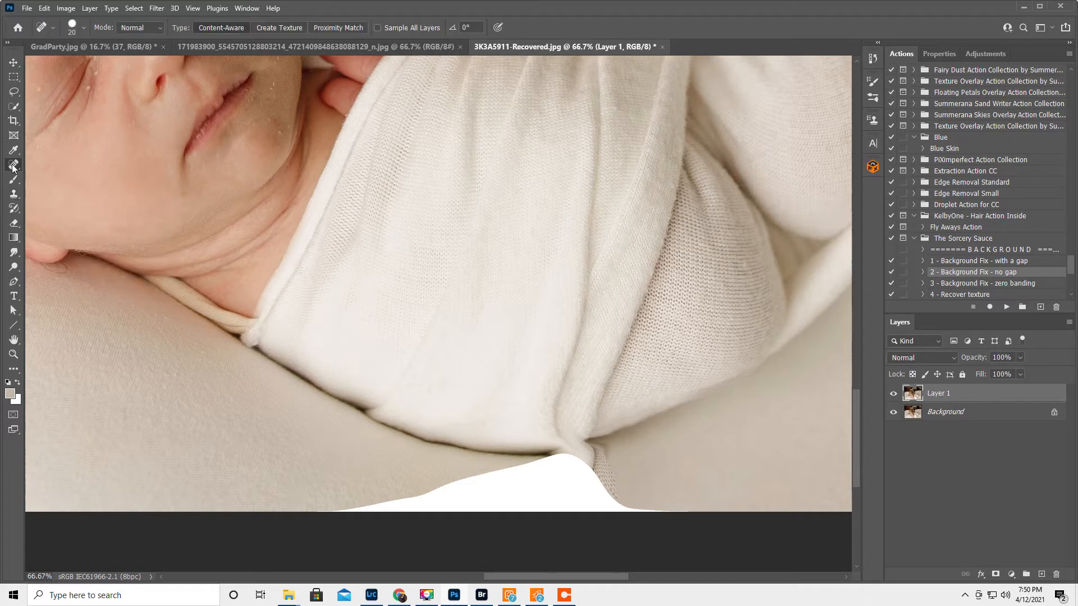
pyautogui.press('[')
pyautogui.moveTo(39, 279); pyautogui.dragTo(39, 281)
# Clone blanket texture over the left part of the white gap with the Clone Stamp, reducing the brush to size 100
pyautogui.click(14, 194)
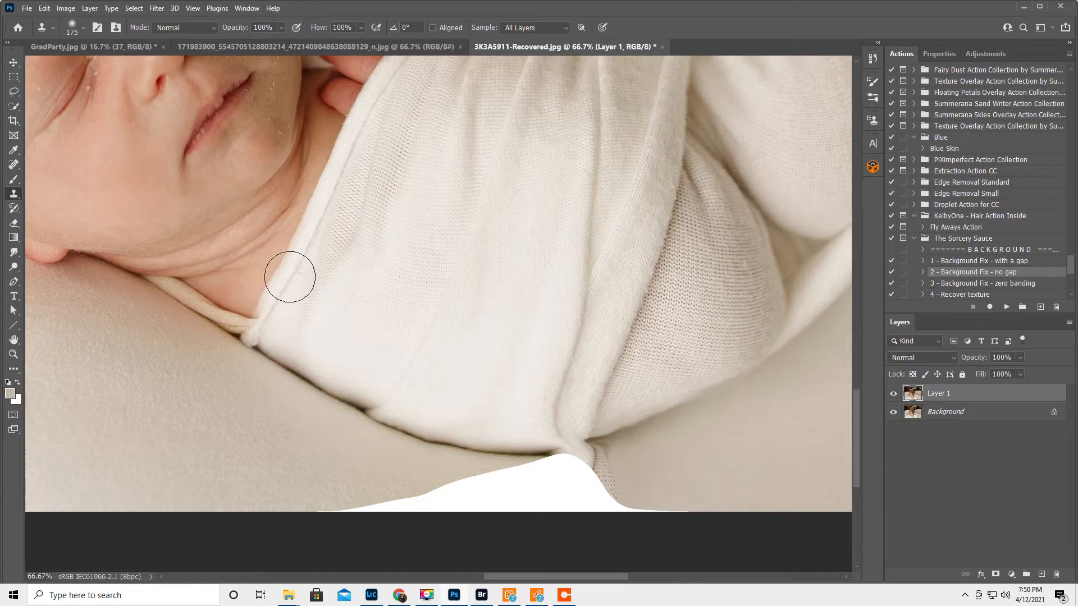
pyautogui.keyDown('alt'); pyautogui.click(376, 472); pyautogui.keyUp('alt')
pyautogui.moveTo(397, 498); pyautogui.dragTo(332, 527)
pyautogui.keyDown('alt'); pyautogui.click(389, 475); pyautogui.keyUp('alt')
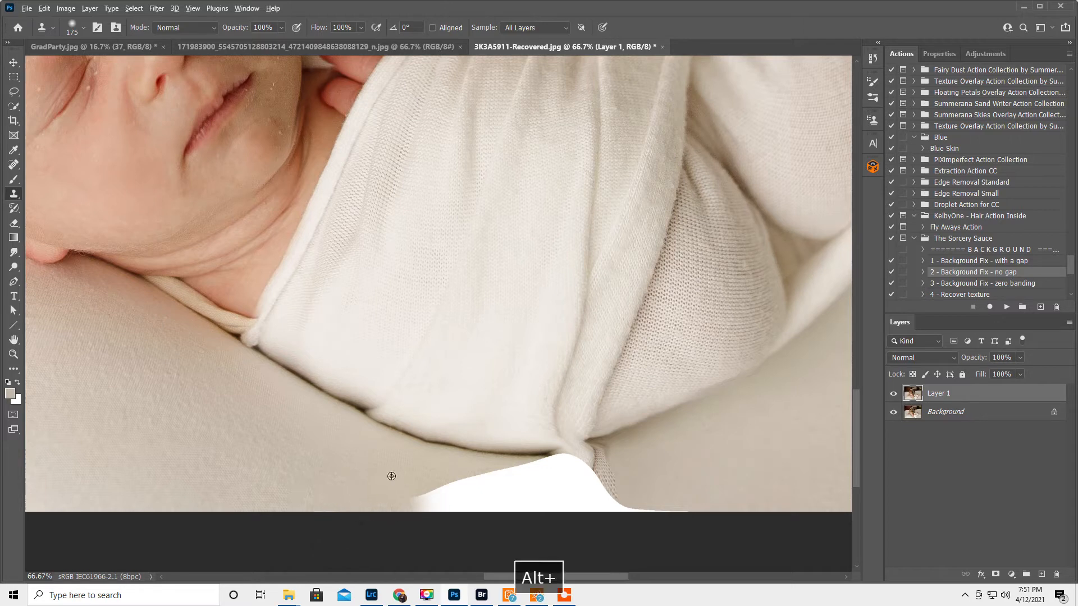
pyautogui.moveTo(430, 501)
pyautogui.mouseDown()
pyautogui.moveTo(465, 499)
pyautogui.moveTo(459, 516)
pyautogui.moveTo(481, 499)
pyautogui.moveTo(490, 517)
pyautogui.moveTo(512, 503)
pyautogui.moveTo(531, 512)
pyautogui.moveTo(460, 500)
pyautogui.mouseUp()
pyautogui.keyDown('alt'); pyautogui.click(368, 475); pyautogui.keyUp('alt')
pyautogui.press('[')
pyautogui.press('[')
pyautogui.press('[')
pyautogui.keyDown('alt'); pyautogui.click(408, 473); pyautogui.keyUp('alt')
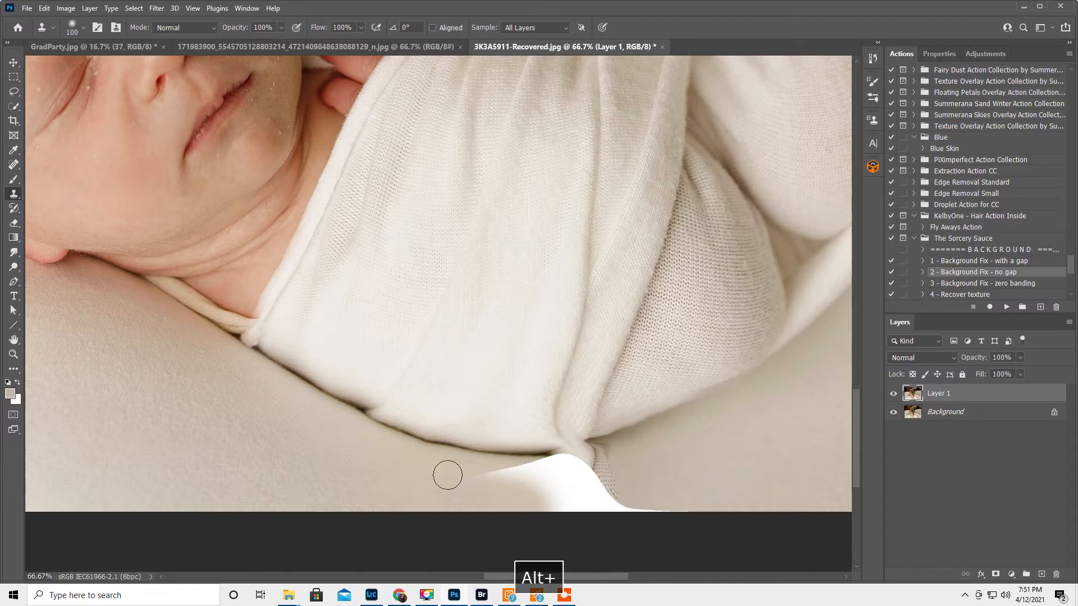
pyautogui.moveTo(453, 464)
pyautogui.mouseDown()
pyautogui.moveTo(501, 481)
pyautogui.moveTo(504, 504)
pyautogui.mouseUp()
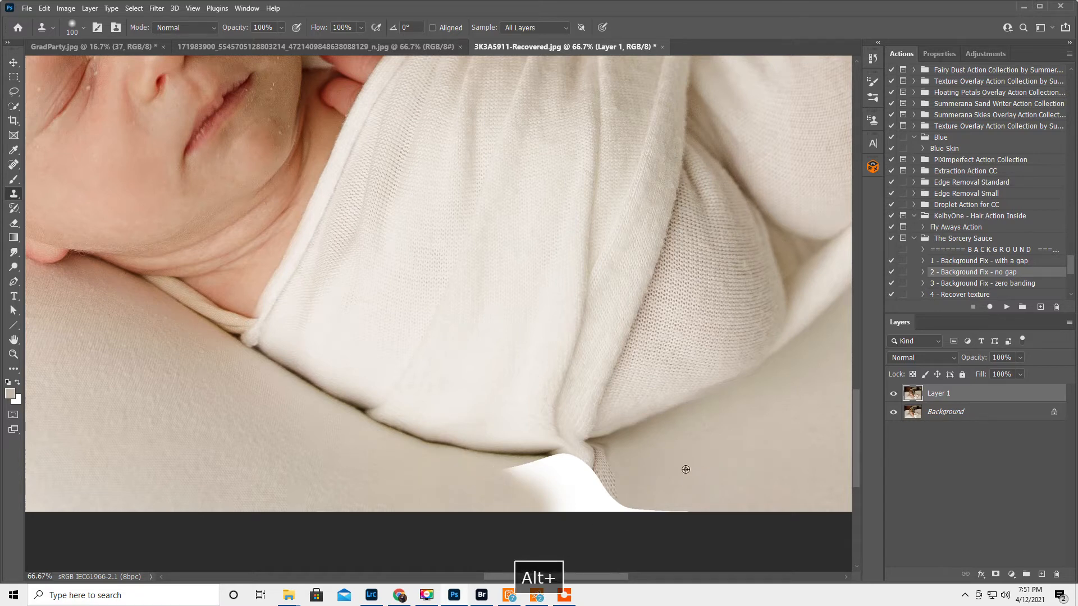
# Clone blanket texture over the right and middle of the white gap, covering the leftover knit fabric below the wrap
pyautogui.keyDown('alt'); pyautogui.click(660, 463); pyautogui.keyUp('alt')
pyautogui.moveTo(621, 481)
pyautogui.mouseDown()
pyautogui.moveTo(608, 486)
pyautogui.moveTo(623, 508)
pyautogui.moveTo(651, 513)
pyautogui.moveTo(623, 510)
pyautogui.moveTo(601, 486)
pyautogui.moveTo(578, 491)
pyautogui.moveTo(609, 512)
pyautogui.mouseUp()
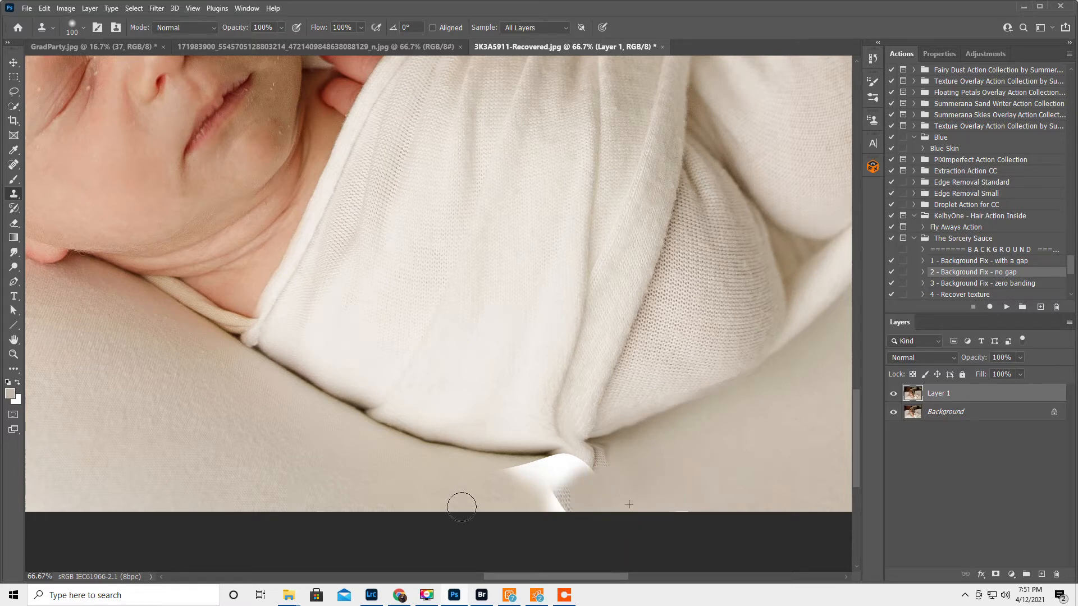
pyautogui.moveTo(511, 477)
pyautogui.mouseDown()
pyautogui.moveTo(544, 481)
pyautogui.moveTo(515, 476)
pyautogui.moveTo(555, 475)
pyautogui.moveTo(564, 485)
pyautogui.moveTo(544, 498)
pyautogui.moveTo(562, 504)
pyautogui.moveTo(554, 513)
pyautogui.moveTo(573, 512)
pyautogui.moveTo(554, 474)
pyautogui.moveTo(588, 470)
pyautogui.moveTo(473, 489)
pyautogui.moveTo(597, 453)
pyautogui.mouseUp()
pyautogui.keyDown('alt'); pyautogui.click(485, 492); pyautogui.keyUp('alt')
pyautogui.keyDown('alt'); pyautogui.click(513, 477); pyautogui.keyUp('alt')
pyautogui.click(566, 473)
# Clean up the blanket around the wrap's bottom tip with freshly sampled Clone Stamp strokes
pyautogui.keyDown('alt'); pyautogui.click(458, 479); pyautogui.keyUp('alt')
pyautogui.keyDown('alt'); pyautogui.click(655, 441); pyautogui.keyUp('alt')
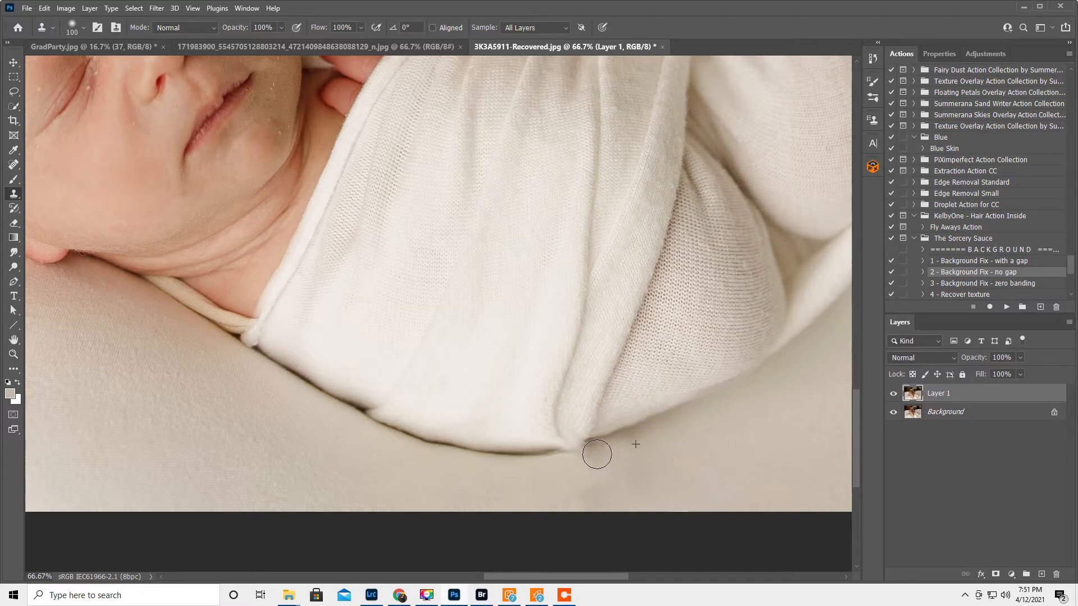
pyautogui.keyDown('alt'); pyautogui.click(546, 470); pyautogui.keyUp('alt')
pyautogui.moveTo(562, 465); pyautogui.dragTo(585, 469)
pyautogui.keyDown('alt'); pyautogui.click(501, 480); pyautogui.keyUp('alt')
# Set the Clone Stamp to 41% opacity and size 200, and blend the uneven patches on the blanket below the wrap
pyautogui.moveTo(235, 29); pyautogui.dragTo(203, 34)
pyautogui.press(']')
pyautogui.press(']')
pyautogui.press(']')
pyautogui.press(']')
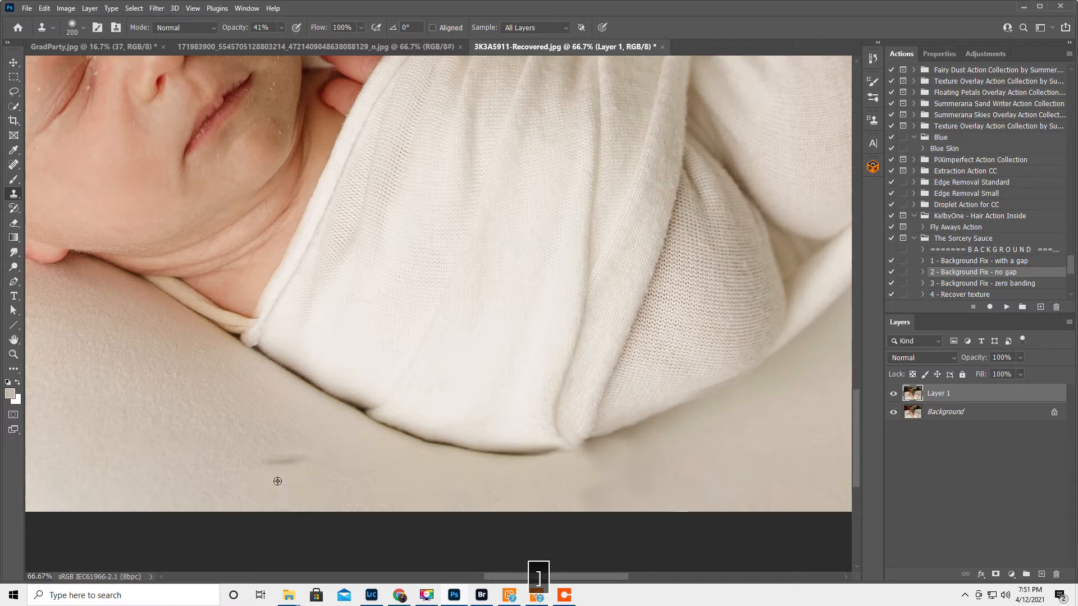
pyautogui.keyDown('alt'); pyautogui.click(342, 482); pyautogui.keyUp('alt')
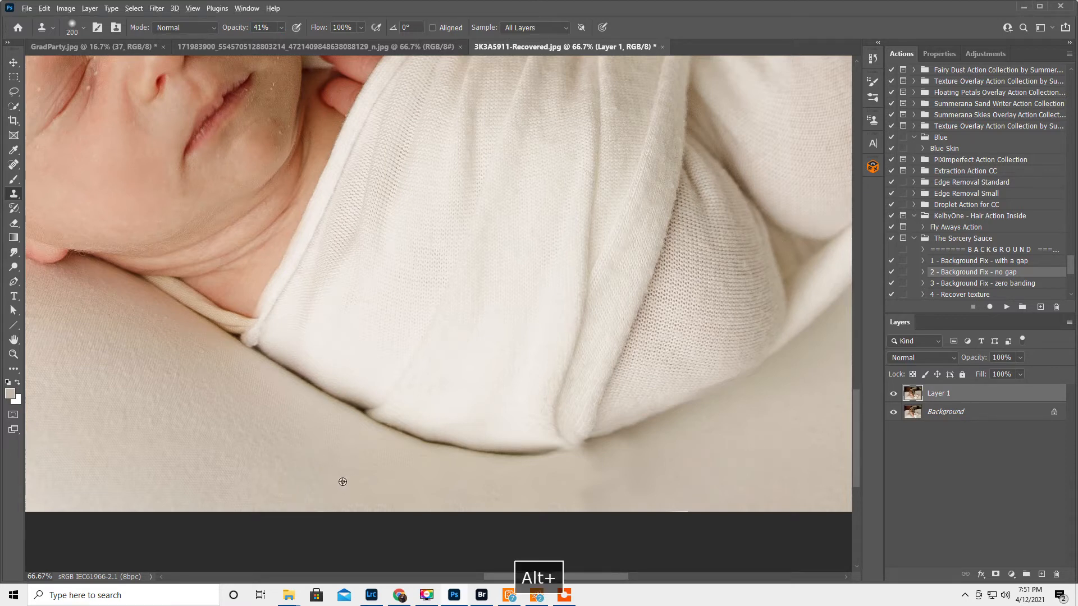
pyautogui.moveTo(629, 486)
pyautogui.mouseDown()
pyautogui.moveTo(595, 499)
pyautogui.moveTo(592, 479)
pyautogui.moveTo(615, 508)
pyautogui.moveTo(597, 477)
pyautogui.moveTo(614, 469)
pyautogui.moveTo(617, 484)
pyautogui.moveTo(681, 524)
pyautogui.moveTo(642, 462)
pyautogui.moveTo(654, 456)
pyautogui.moveTo(631, 467)
pyautogui.moveTo(685, 520)
pyautogui.mouseUp()
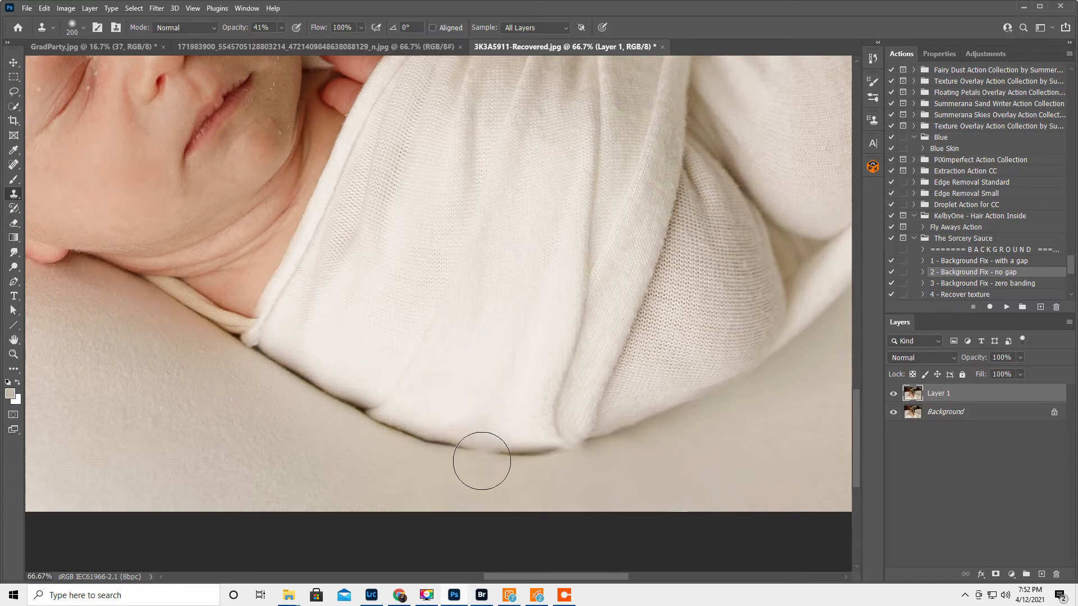
# Try to extend the dark shadow line beneath the wrap across its bottom tip with the Clone Stamp
pyautogui.keyDown('alt'); pyautogui.click(515, 454); pyautogui.keyUp('alt')
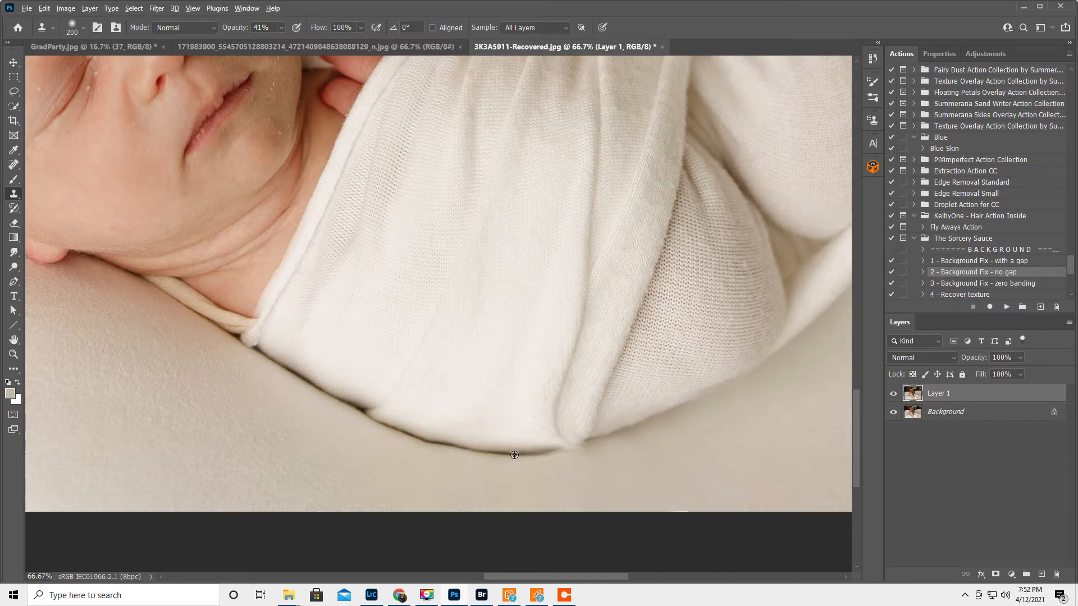
pyautogui.keyDown('alt'); pyautogui.click(516, 453); pyautogui.keyUp('alt')
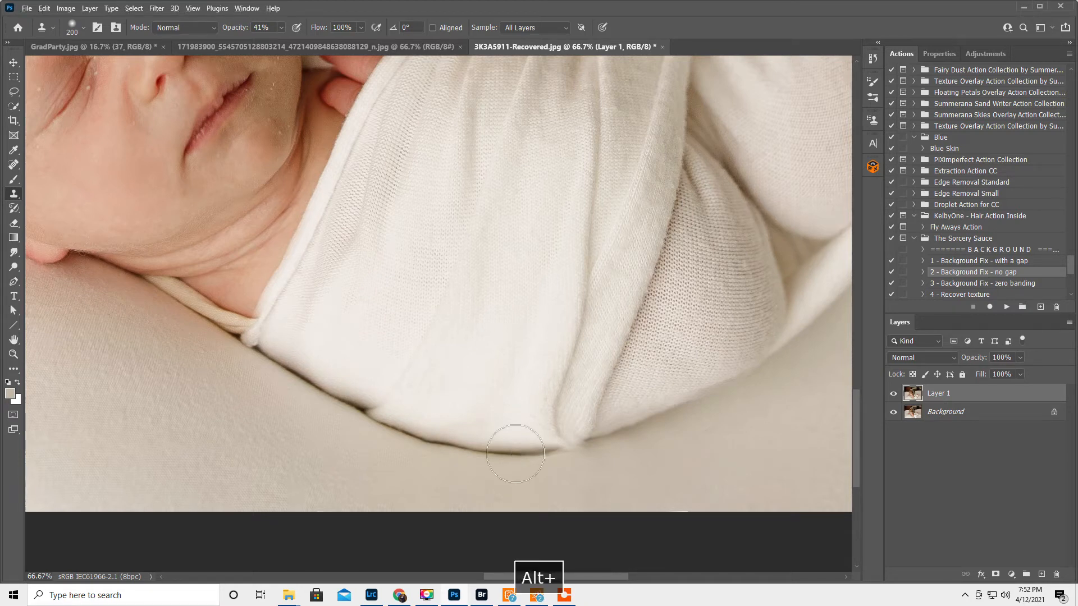
pyautogui.click(544, 456)
pyautogui.moveTo(544, 456)
pyautogui.mouseDown()
pyautogui.moveTo(597, 448)
pyautogui.moveTo(590, 454)
pyautogui.mouseUp()
pyautogui.hotkey('ctrl', 'z')
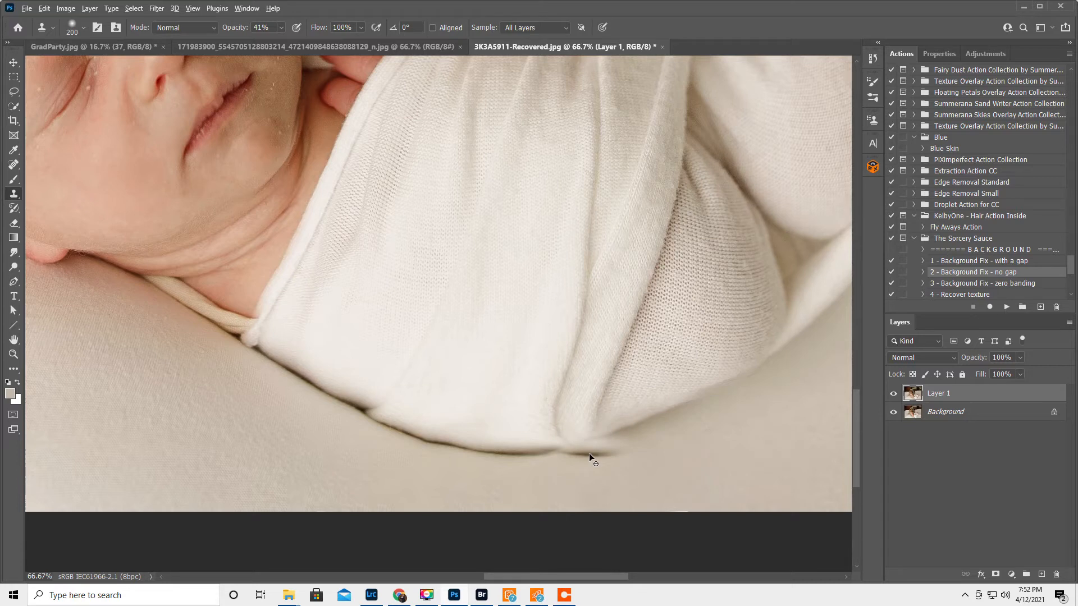
# Stamp the sampled shadow line along the wrap's bottom tip, shaping a continuous curved edge
pyautogui.hotkey('alt', 'shift', ',')
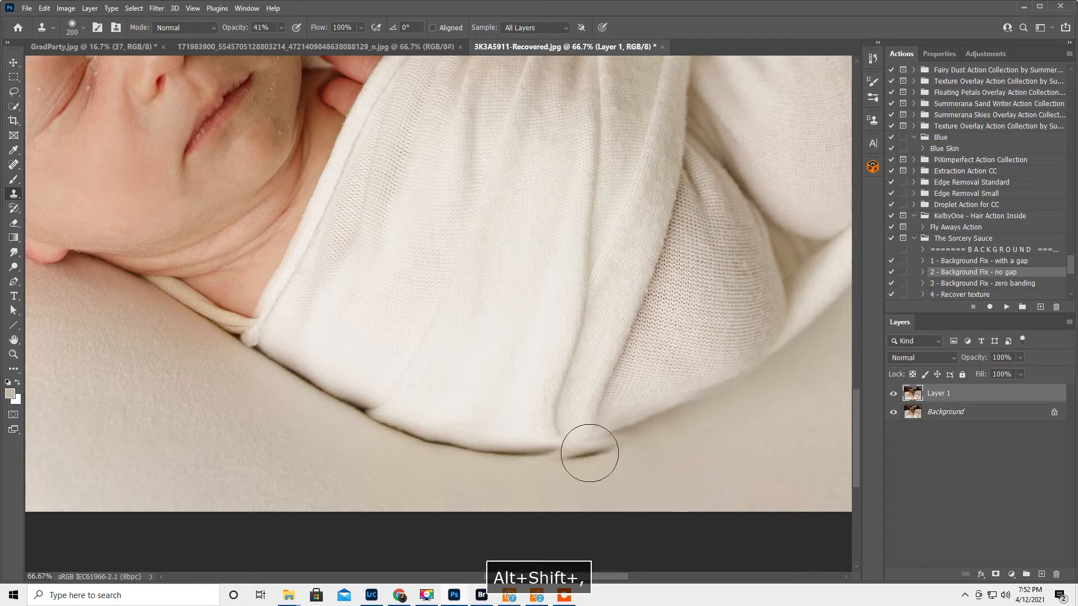
pyautogui.click(590, 451)
pyautogui.click(584, 448)
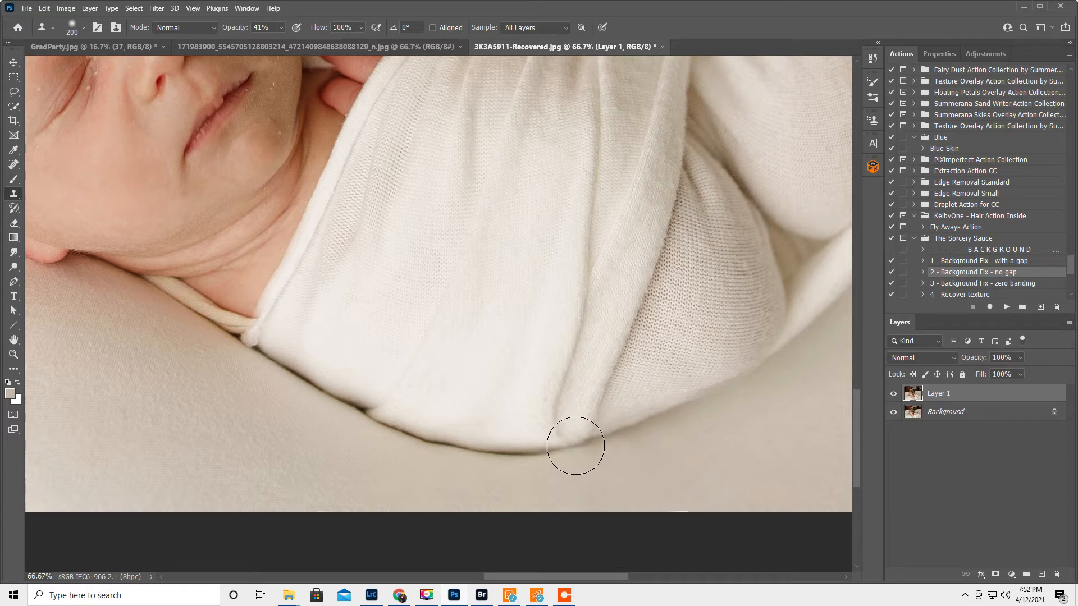
pyautogui.click(575, 446)
pyautogui.click(575, 446)
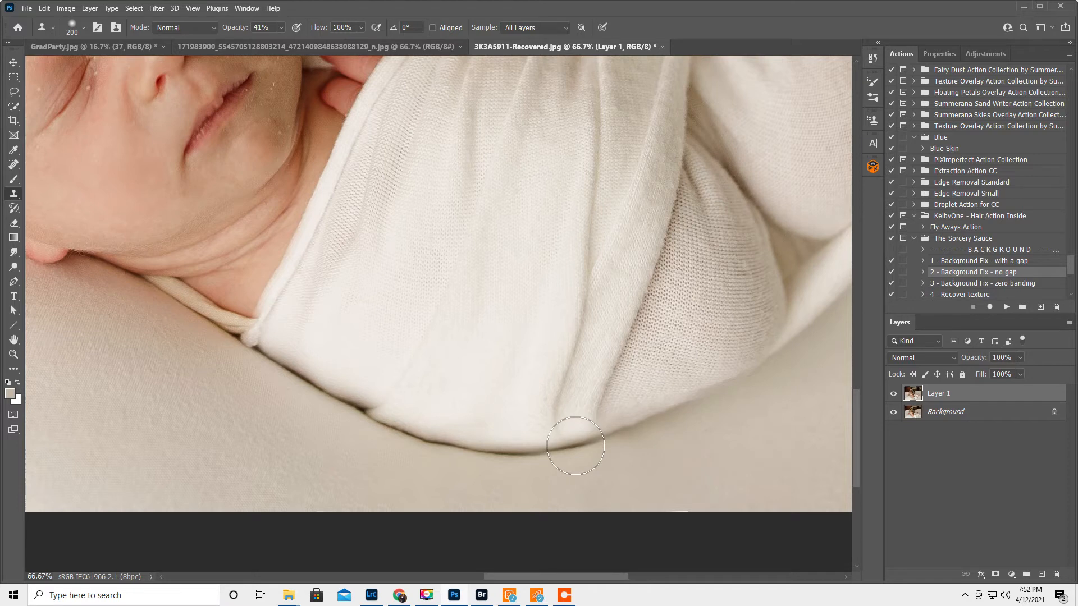
pyautogui.click(575, 446)
pyautogui.click(577, 447)
pyautogui.click(567, 450)
pyautogui.click(567, 451)
pyautogui.click(563, 443)
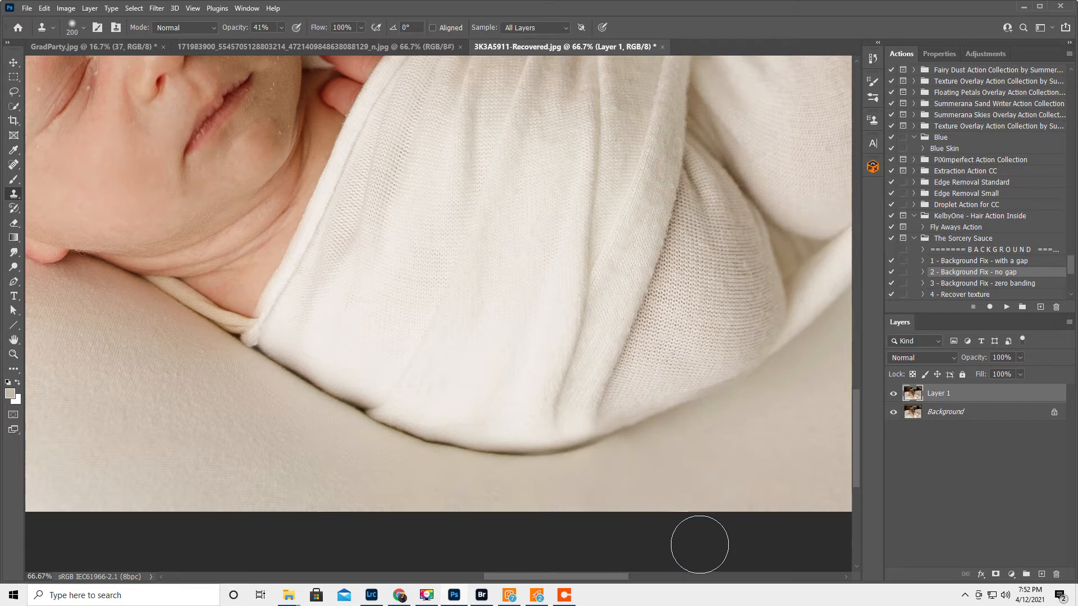
# Flatten the retouched wrap and extended canvas into a single background layer
pyautogui.doubleClick(13, 341)
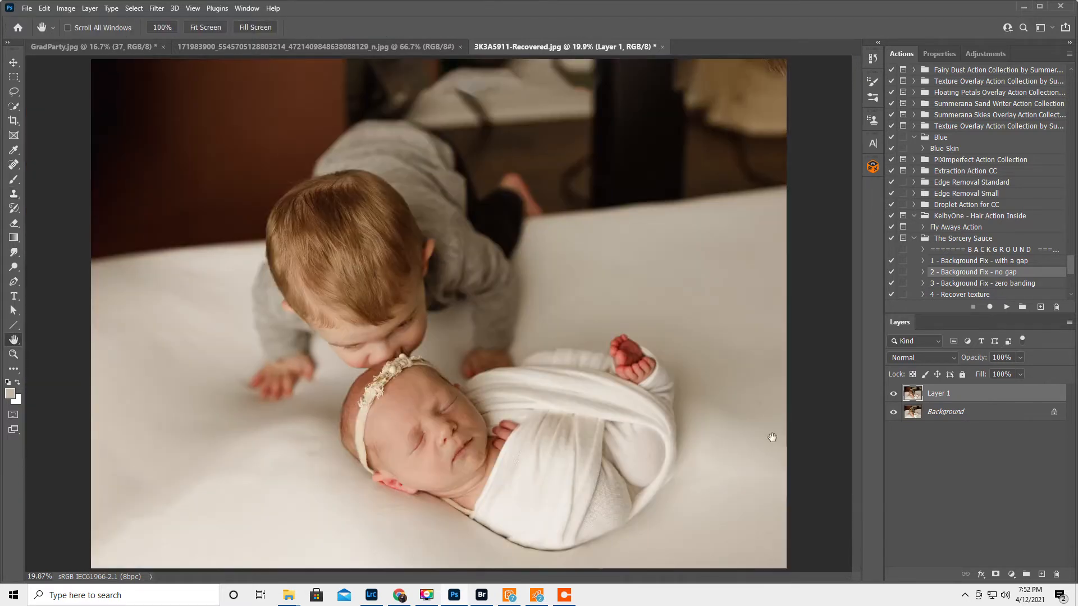
pyautogui.click(1070, 322)
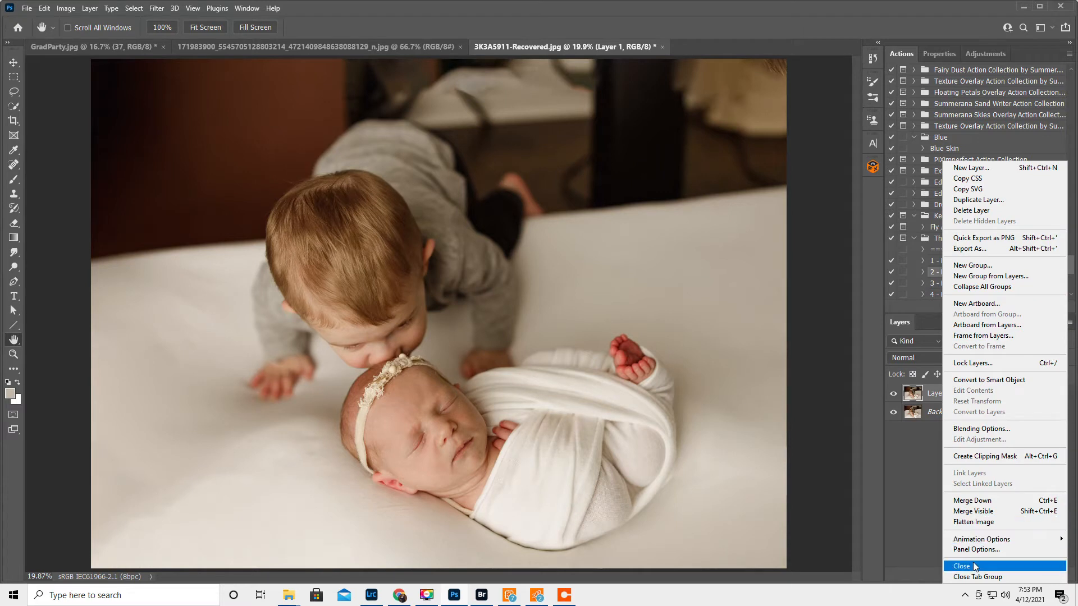
pyautogui.click(988, 523)
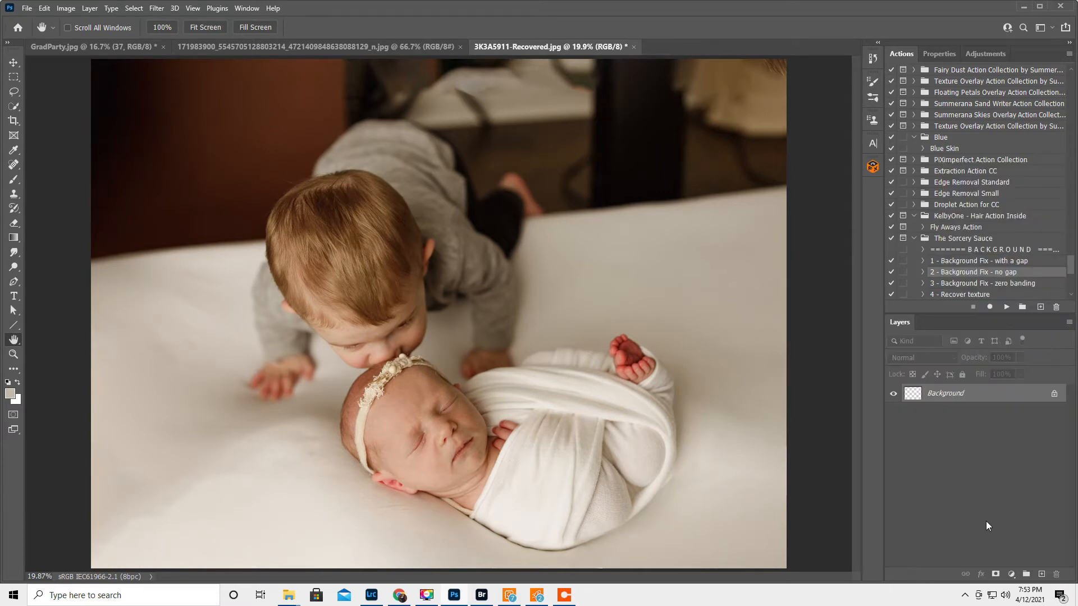
# Duplicate the plain-background sibling photo's layer, bring the copy into 3K3A5911-Recovered.jpg and scale it to about 309% over the siblings
pyautogui.click(330, 44)
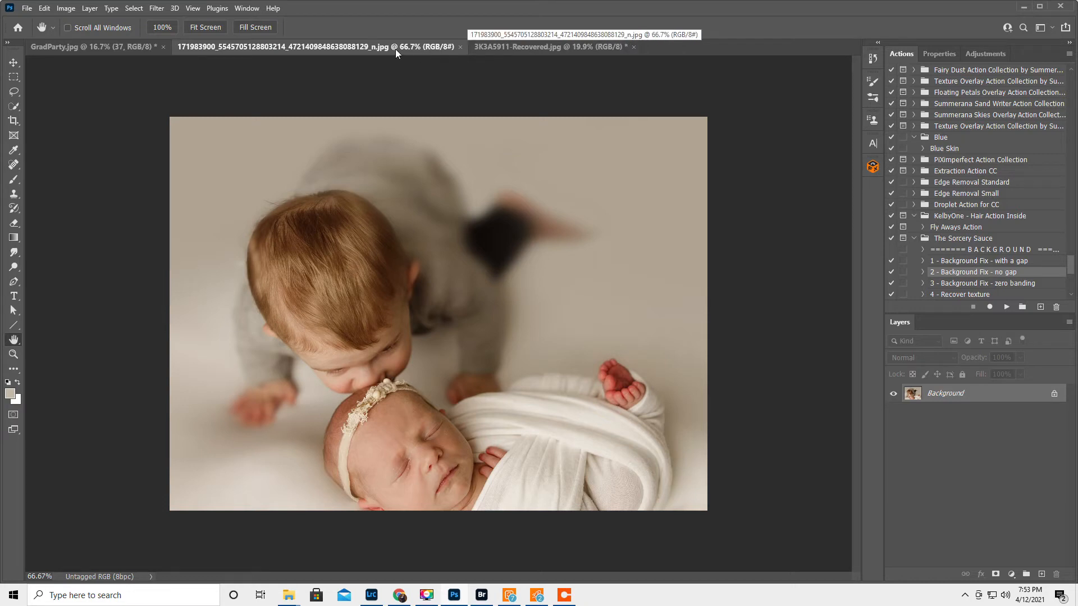
pyautogui.hotkey('ctrl', 'j')
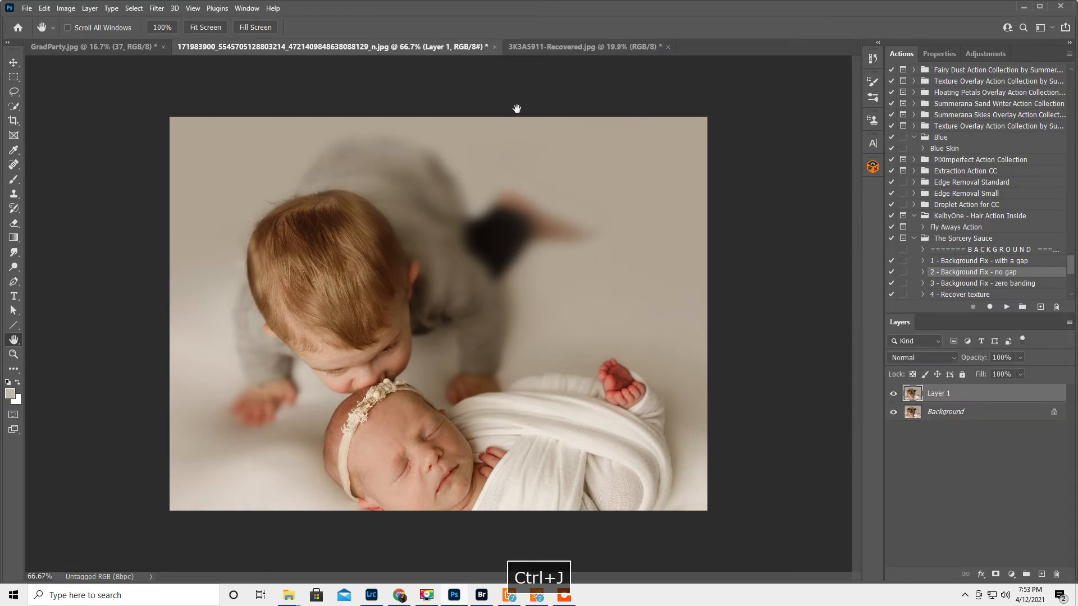
pyautogui.click(13, 62)
pyautogui.moveTo(428, 208); pyautogui.dragTo(496, 217)
pyautogui.moveTo(477, 323); pyautogui.dragTo(489, 568)
pyautogui.moveTo(502, 431); pyautogui.dragTo(476, 367)
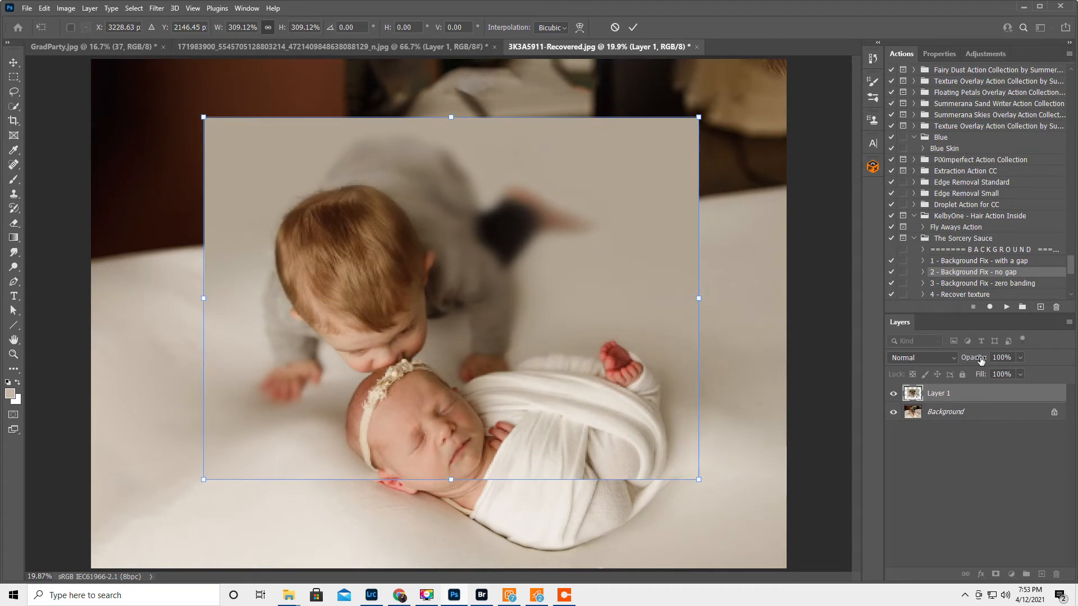
# Set the pasted layer's opacity to 48%, enlarge it to about 323% and align it with the siblings underneath
pyautogui.moveTo(980, 361); pyautogui.dragTo(946, 371)
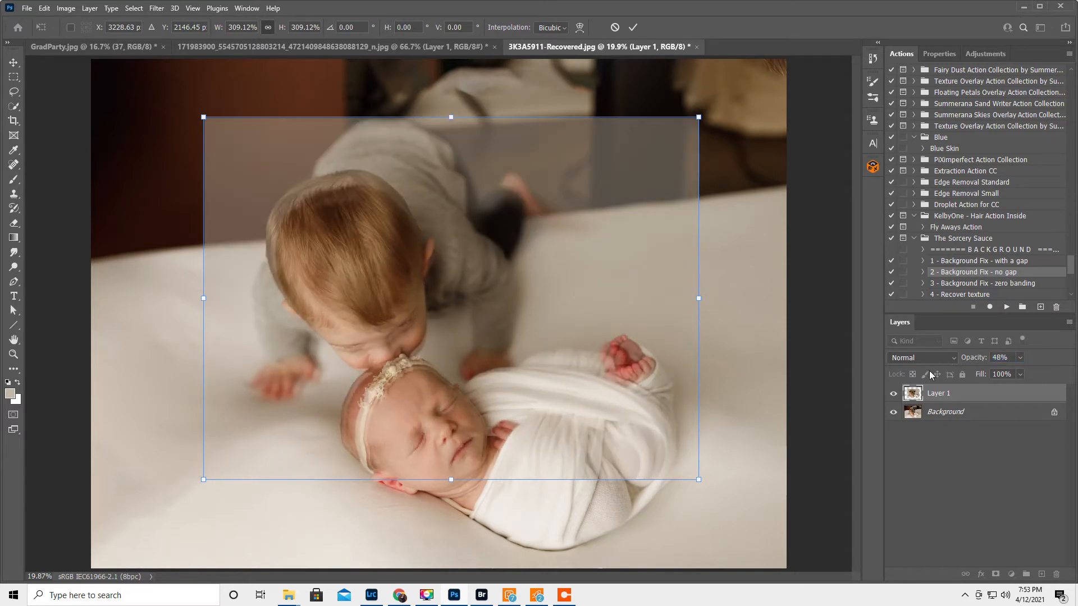
pyautogui.moveTo(498, 389); pyautogui.dragTo(492, 384)
pyautogui.moveTo(694, 291); pyautogui.dragTo(717, 292)
pyautogui.moveTo(546, 409); pyautogui.dragTo(532, 411)
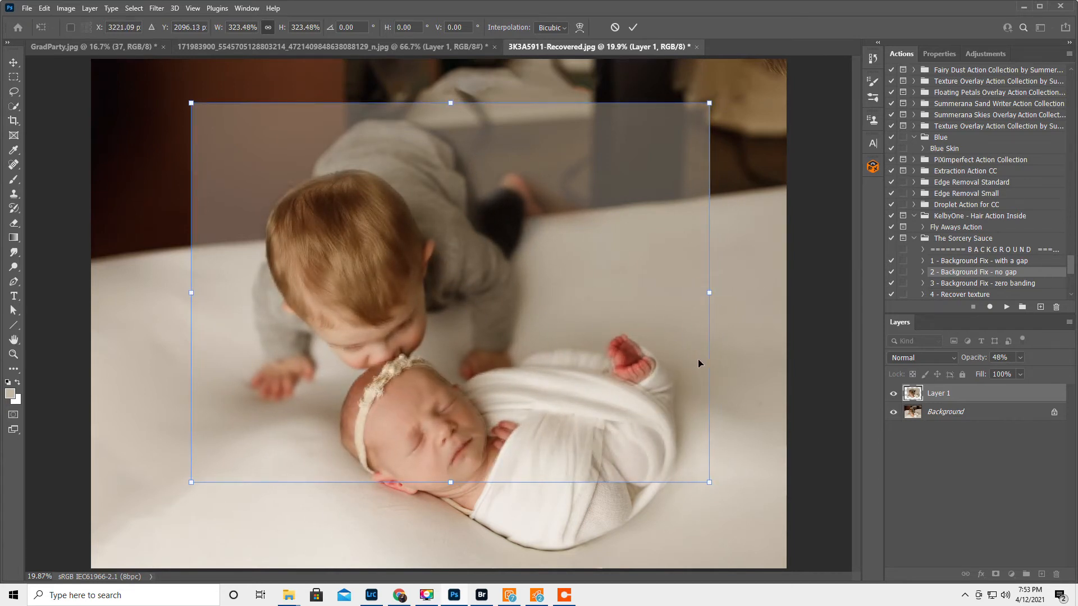
# Fine-tune the pasted layer's size and position over the siblings, and apply the transform
pyautogui.moveTo(712, 291); pyautogui.dragTo(715, 292)
pyautogui.moveTo(538, 357); pyautogui.dragTo(537, 353)
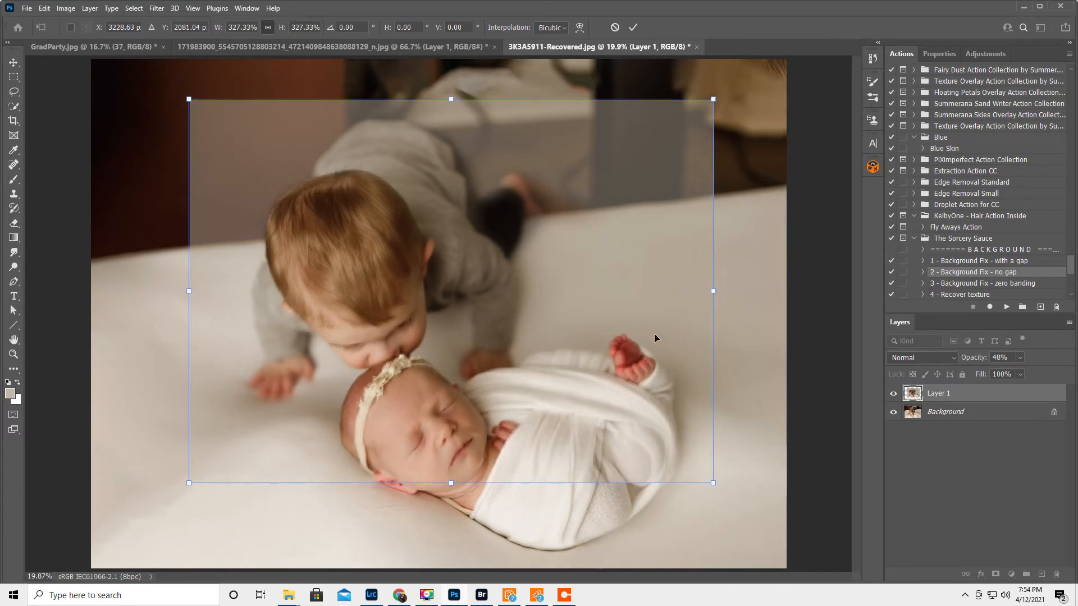
pyautogui.moveTo(713, 291); pyautogui.dragTo(717, 289)
pyautogui.moveTo(520, 352); pyautogui.dragTo(521, 349)
pyautogui.press('Return')
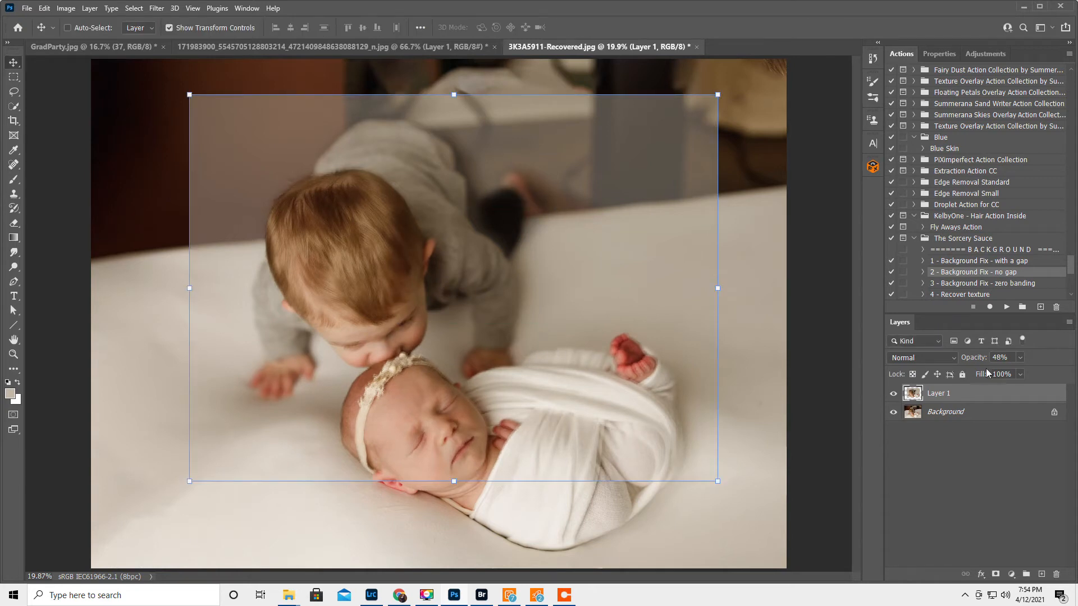
# Set the pasted layer's opacity to 100% and inspect its lower seam around the baby's ear and wrap
pyautogui.moveTo(974, 359); pyautogui.dragTo(1074, 355)
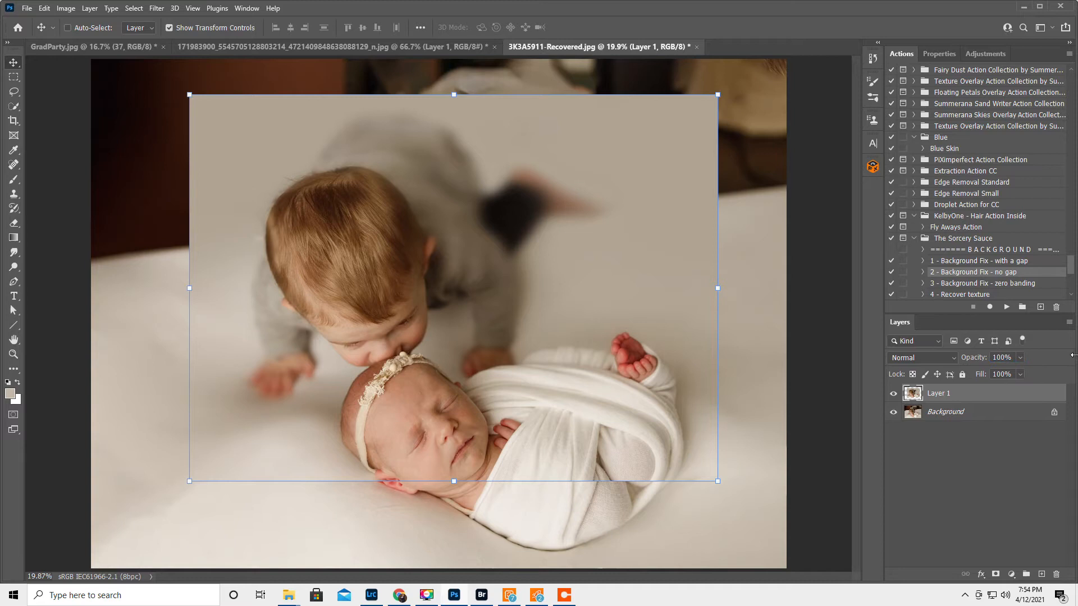
pyautogui.click(1069, 322)
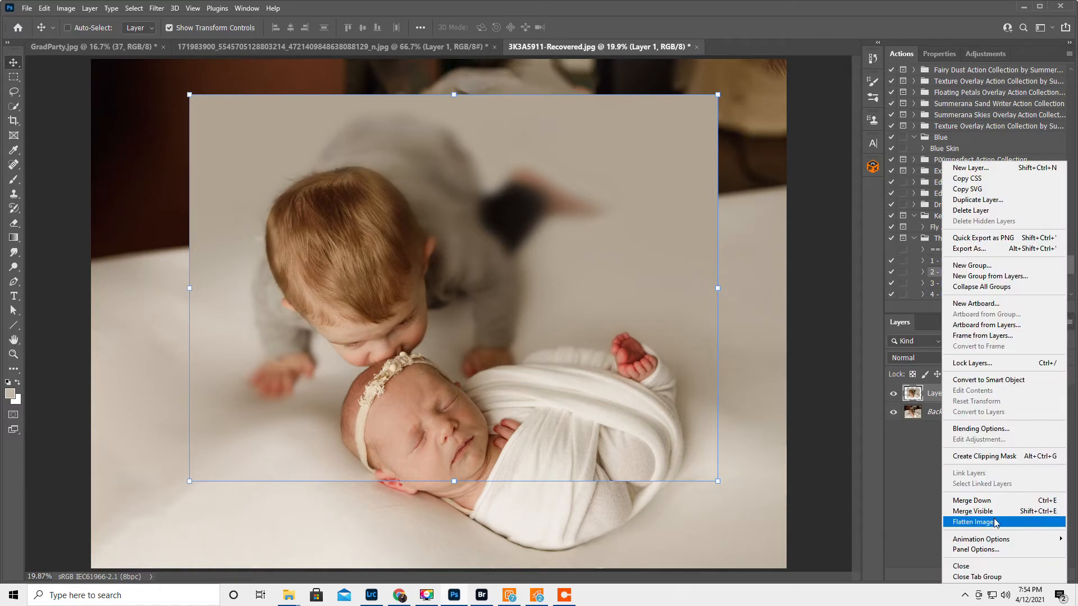
pyautogui.click(932, 477)
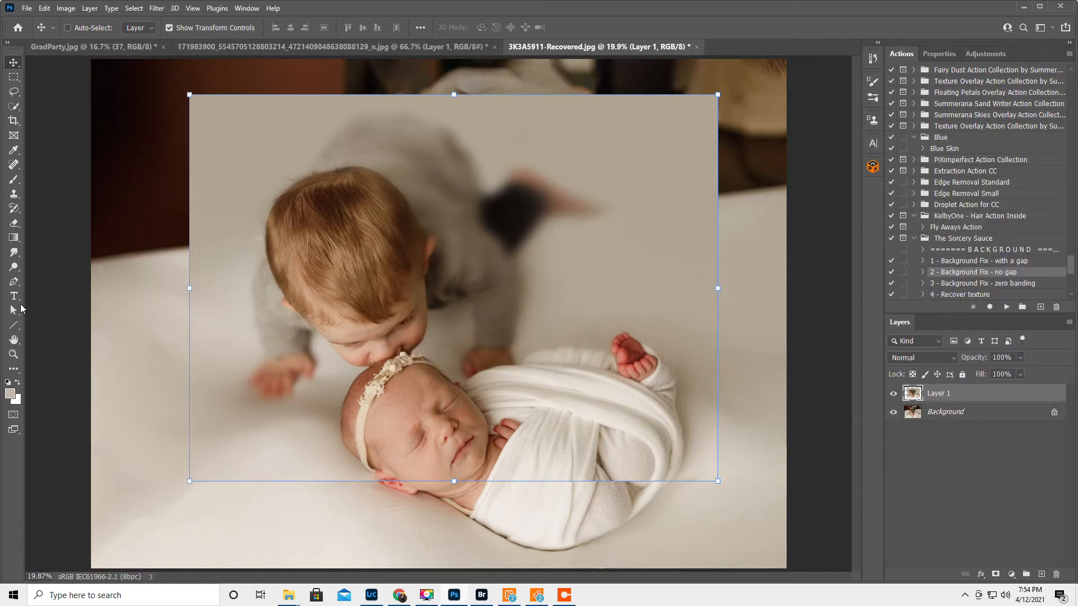
pyautogui.click(12, 355)
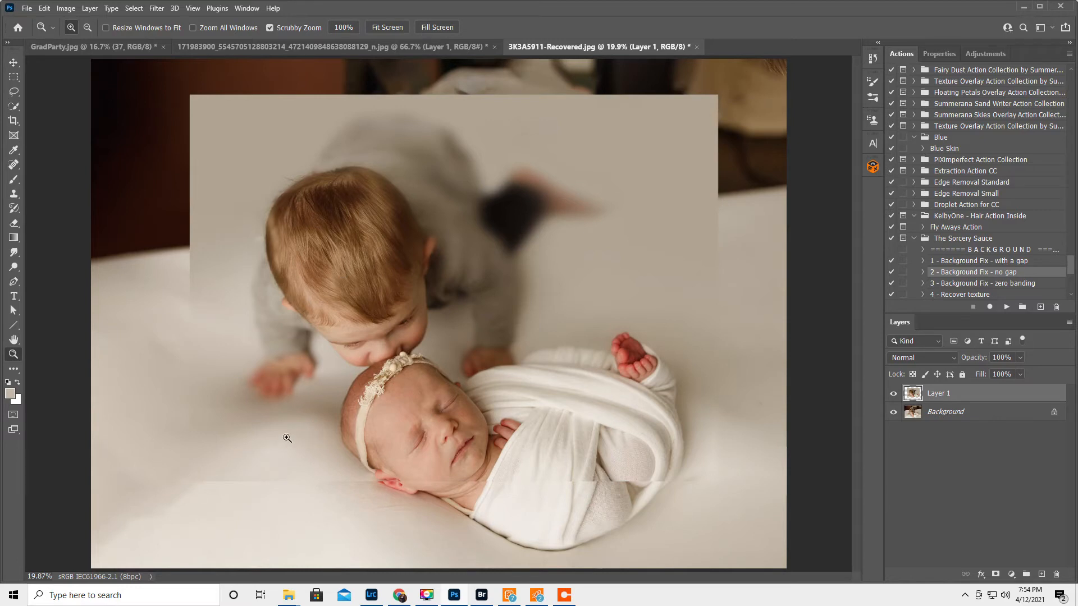
pyautogui.moveTo(396, 504); pyautogui.dragTo(388, 501)
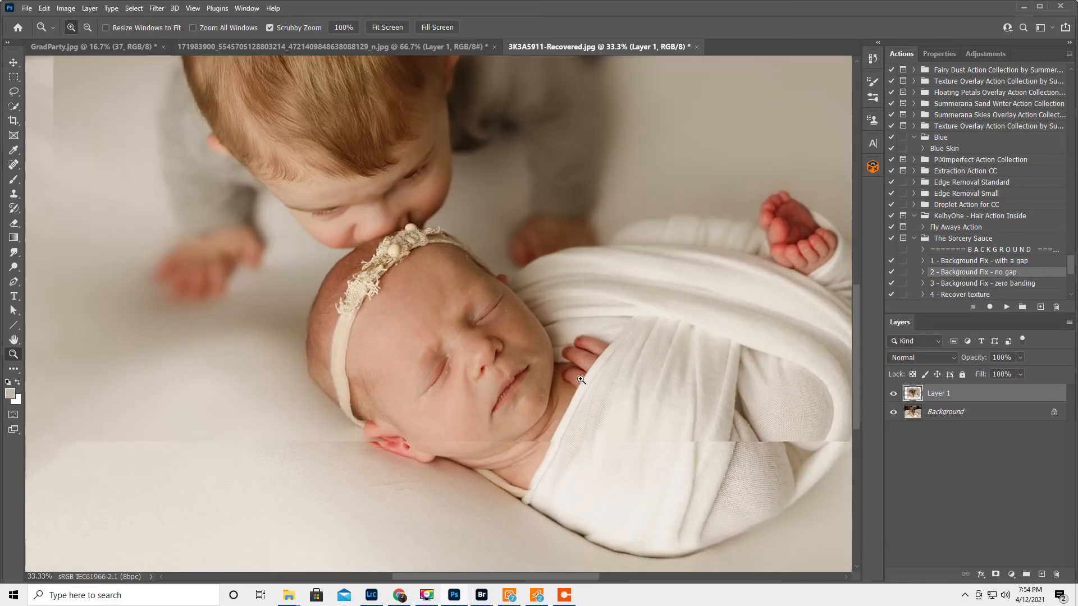
# Set the pasted layer's opacity to 59% and shift it down in small increments to match the baby's face and wrap underneath
pyautogui.moveTo(978, 360)
pyautogui.mouseDown()
pyautogui.moveTo(949, 363)
pyautogui.moveTo(958, 358)
pyautogui.mouseUp()
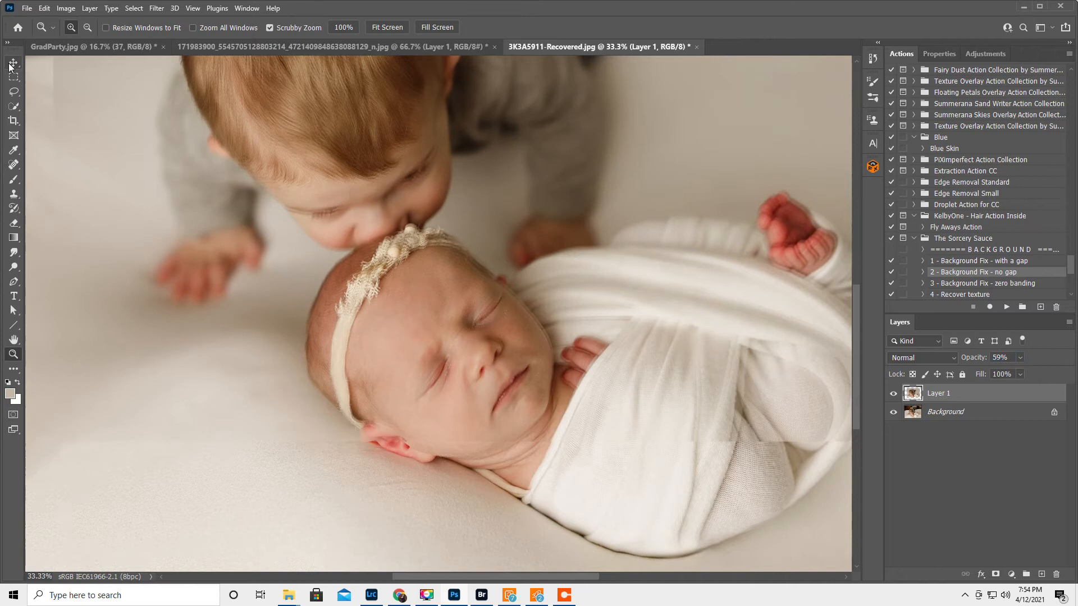
pyautogui.press('v')
pyautogui.moveTo(477, 366); pyautogui.dragTo(477, 369)
pyautogui.press('Down')
pyautogui.press('Down')
pyautogui.press('Down')
pyautogui.press('Down')
pyautogui.press('Down')
pyautogui.press('Down')
pyautogui.press('Down')
pyautogui.press('Down')
pyautogui.press('Down')
pyautogui.press('Down')
pyautogui.press('Down')
pyautogui.press('Down')
pyautogui.press('Down')
pyautogui.press('Down')
pyautogui.press('Down')
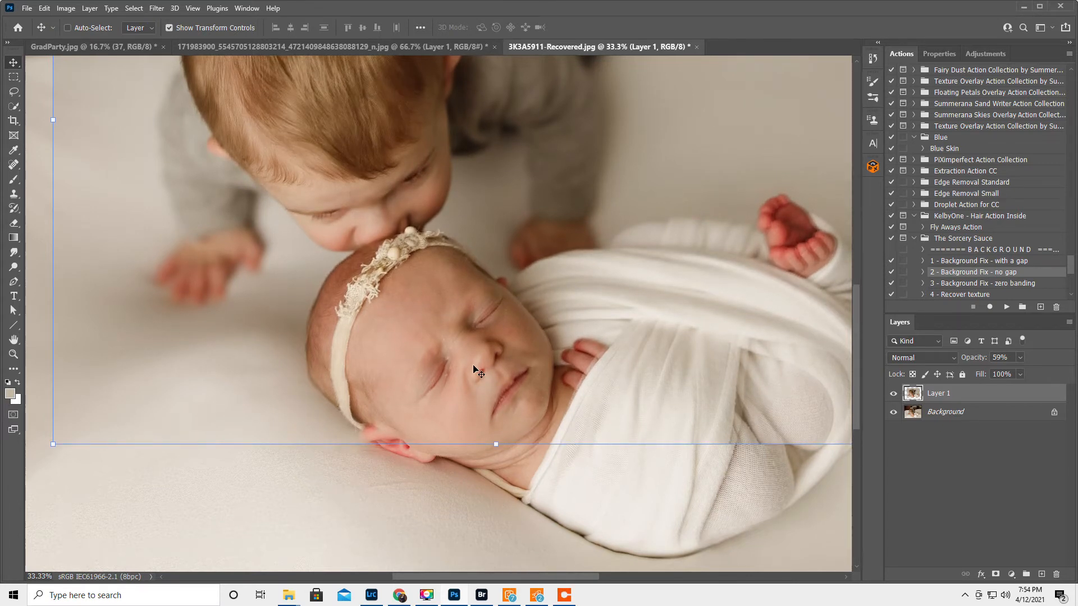
pyautogui.hotkey('shift', 'Down')
pyautogui.hotkey('shift', 'Down')
pyautogui.hotkey('shift', 'Down')
pyautogui.hotkey('shift', 'Down')
pyautogui.hotkey('shift', 'Down')
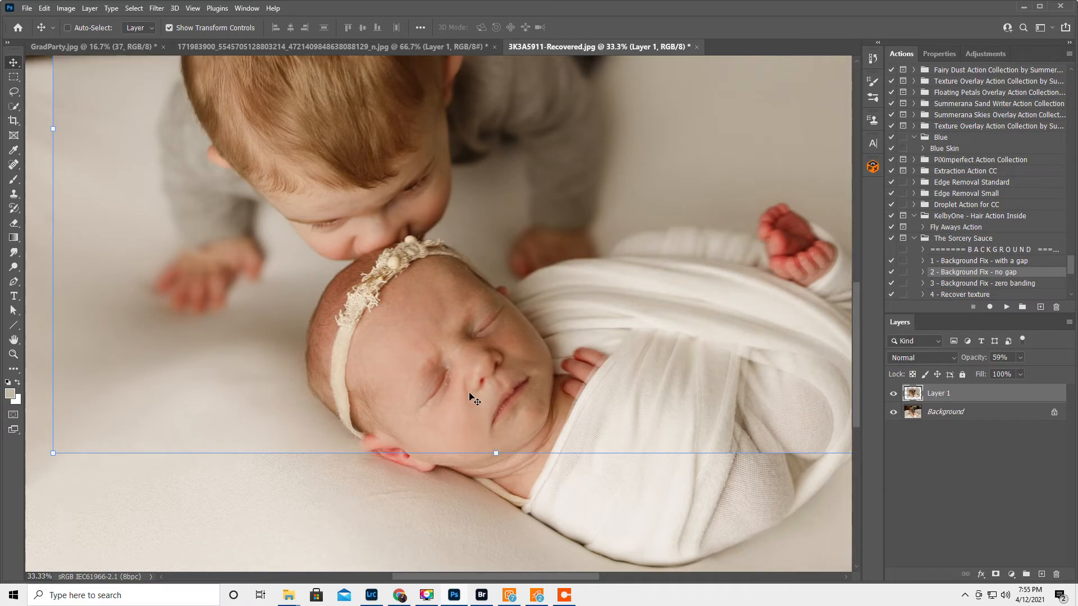
# Scale the pasted layer down to 99.56%, apply the transform and compare the layer with the photo underneath
pyautogui.moveTo(505, 577); pyautogui.dragTo(551, 583)
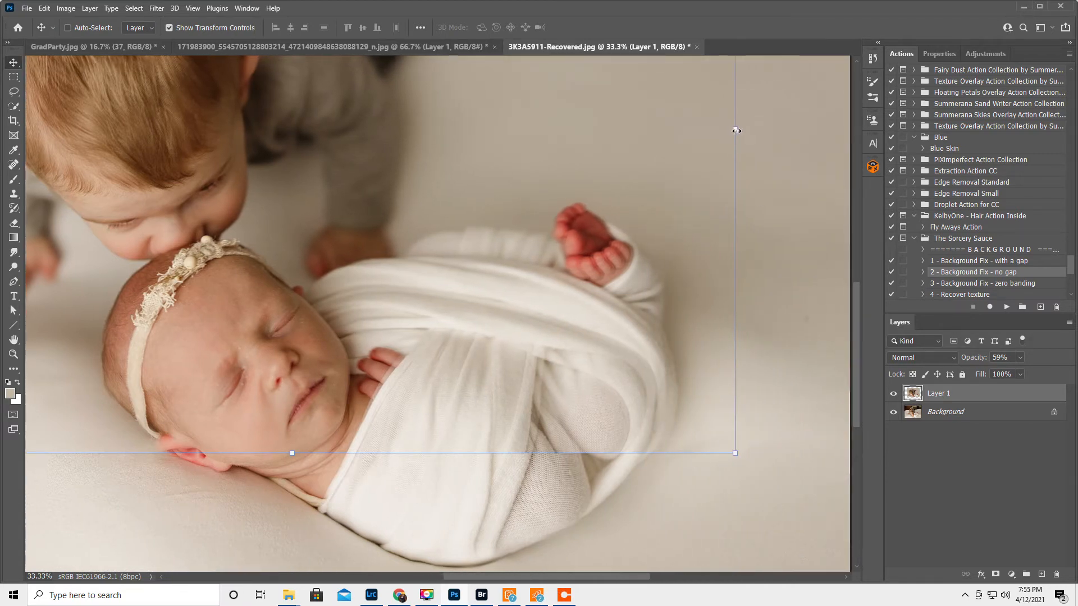
pyautogui.moveTo(736, 129); pyautogui.dragTo(733, 124)
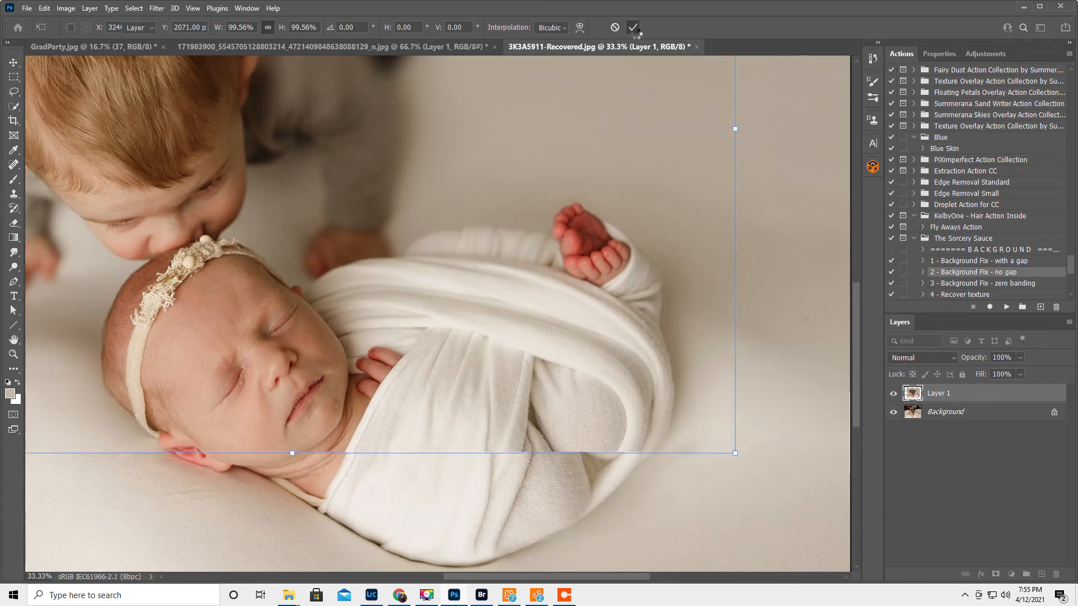
pyautogui.click(633, 28)
pyautogui.click(893, 396)
pyautogui.click(893, 396)
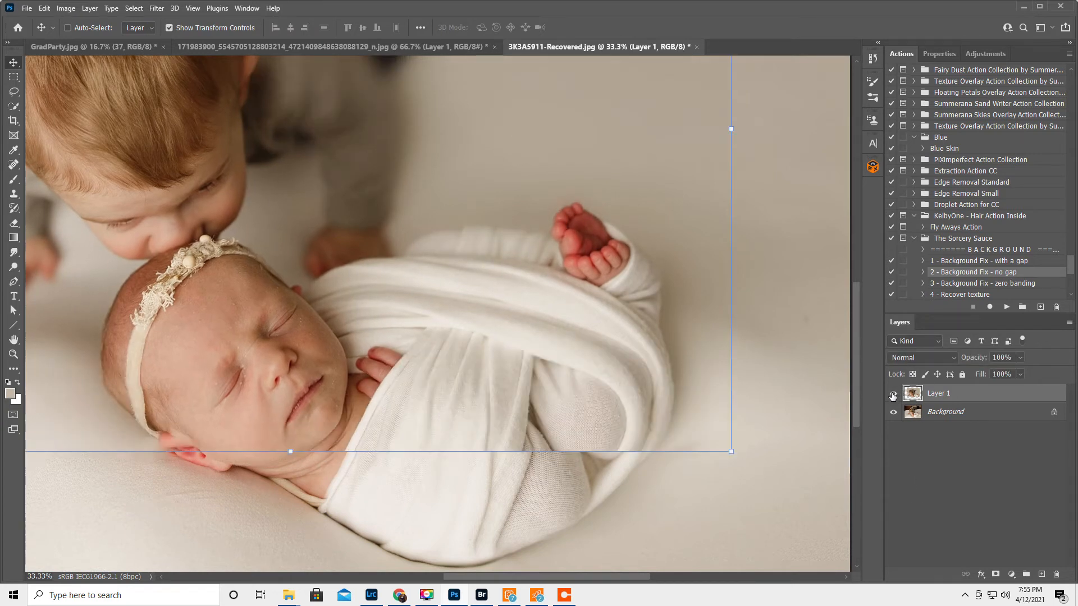
# Shift the pasted layer slightly to the right so the wrap's outer edge meets the photo underneath
pyautogui.moveTo(530, 412); pyautogui.dragTo(539, 412)
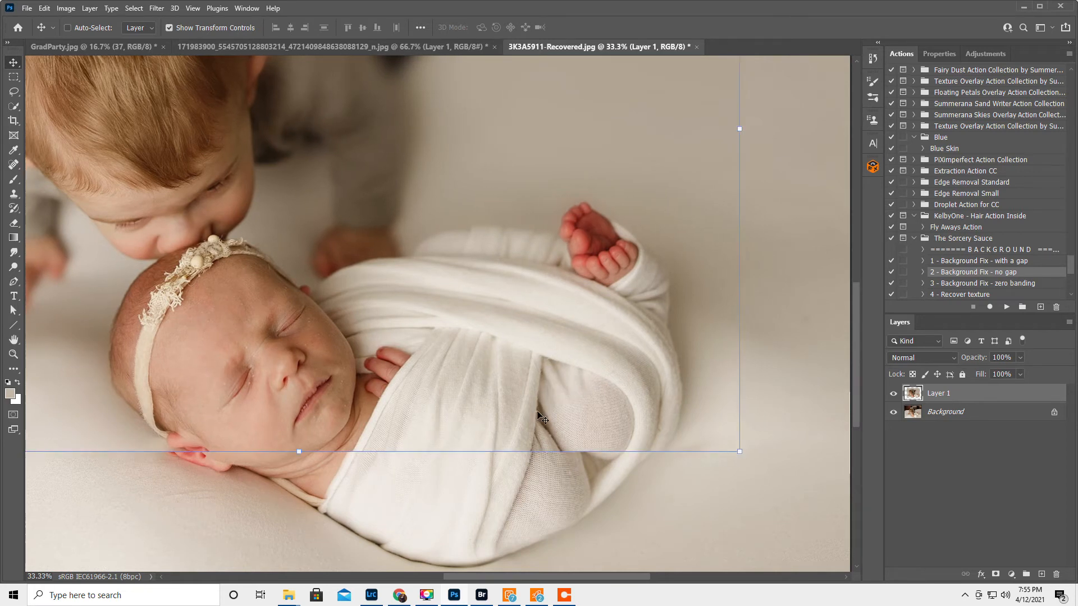
pyautogui.press('Right')
pyautogui.press('Right')
pyautogui.press('Right')
pyautogui.press('Right')
pyautogui.press('Right')
pyautogui.press('Right')
pyautogui.press('Right')
pyautogui.press('Right')
pyautogui.press('Right')
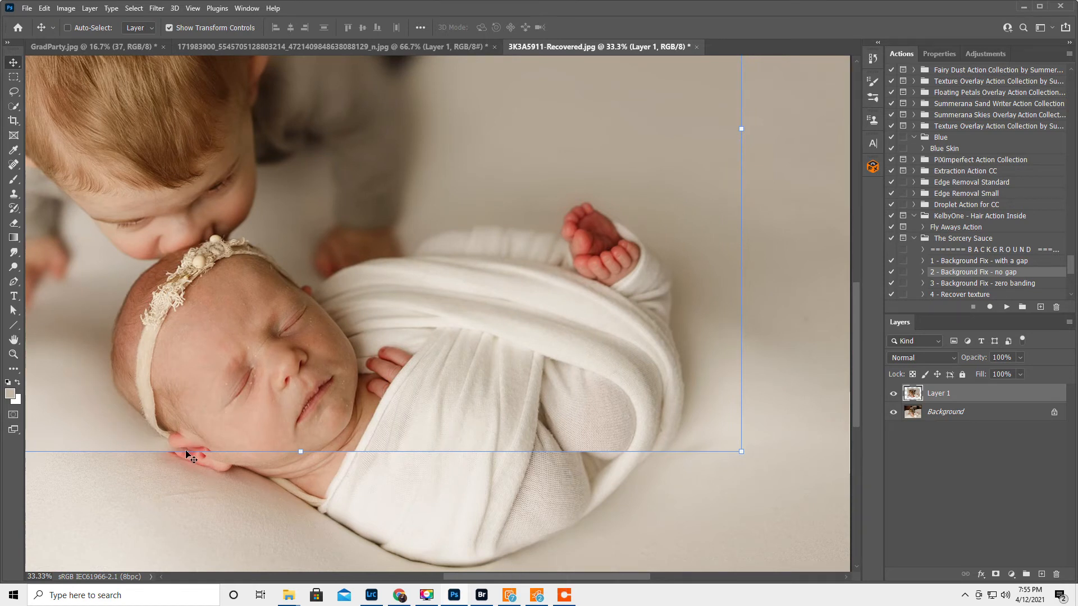
# Add a layer mask to the pasted layer and paint black with a size 400 brush over its lower seam across the ear, neck and wrap
pyautogui.click(997, 575)
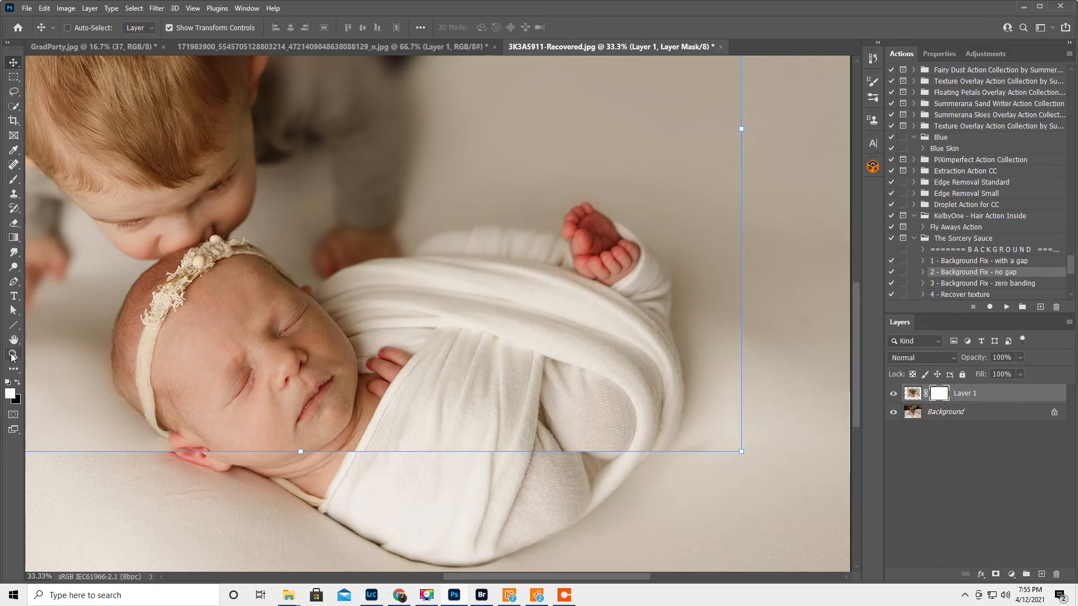
pyautogui.click(15, 180)
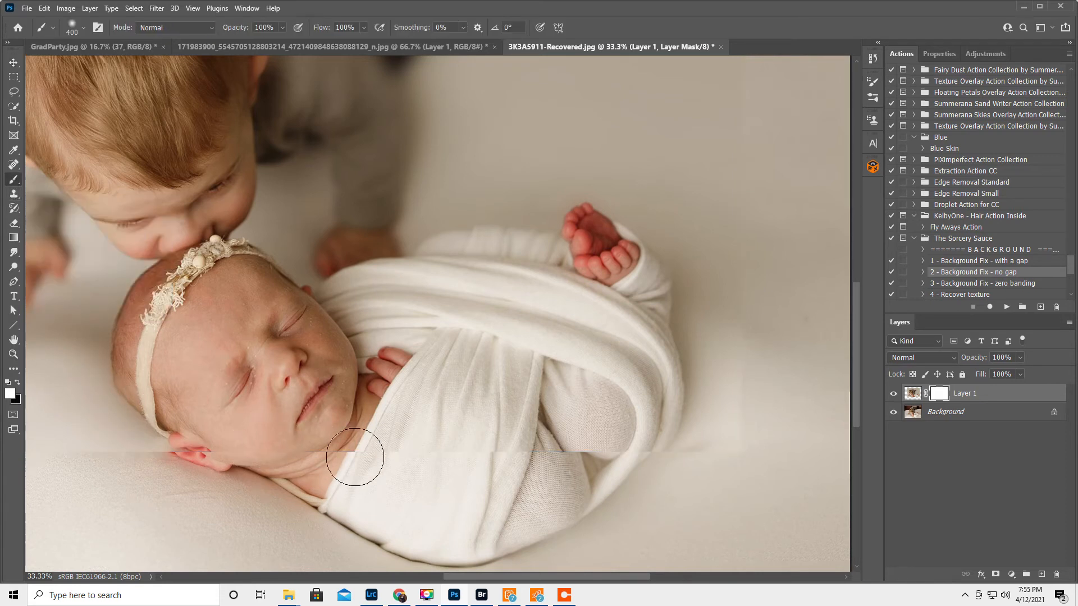
pyautogui.press('x')
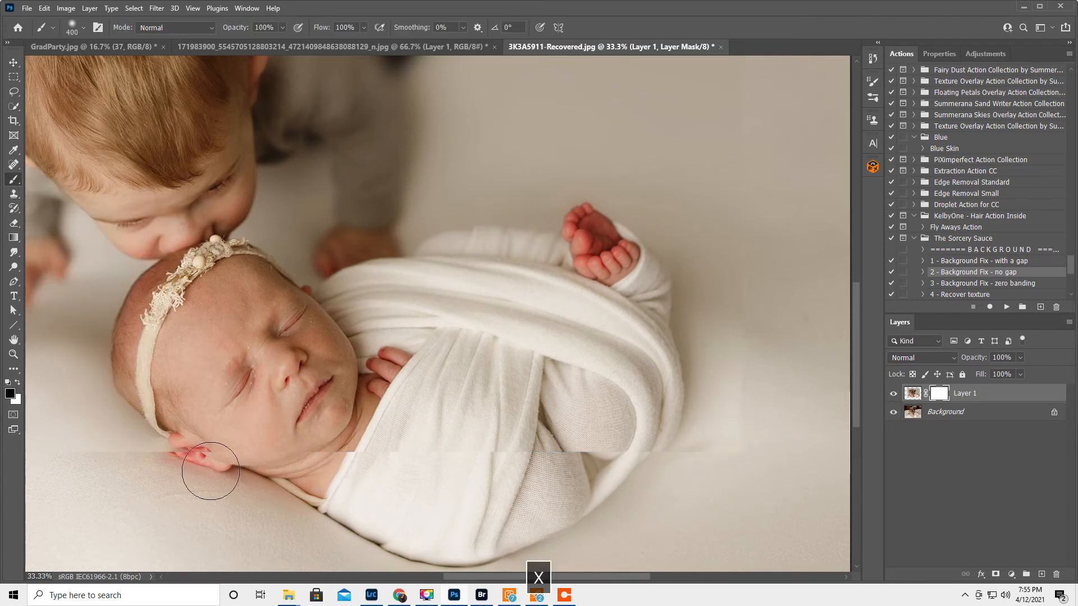
pyautogui.moveTo(140, 470)
pyautogui.mouseDown()
pyautogui.moveTo(291, 483)
pyautogui.moveTo(274, 483)
pyautogui.moveTo(406, 465)
pyautogui.moveTo(680, 463)
pyautogui.moveTo(531, 464)
pyautogui.moveTo(763, 440)
pyautogui.moveTo(753, 445)
pyautogui.moveTo(774, 382)
pyautogui.moveTo(744, 382)
pyautogui.moveTo(737, 426)
pyautogui.moveTo(714, 437)
pyautogui.moveTo(556, 425)
pyautogui.moveTo(588, 440)
pyautogui.moveTo(527, 427)
pyautogui.moveTo(548, 414)
pyautogui.moveTo(491, 417)
pyautogui.moveTo(515, 393)
pyautogui.moveTo(521, 404)
pyautogui.moveTo(480, 407)
pyautogui.moveTo(431, 395)
pyautogui.moveTo(438, 384)
pyautogui.moveTo(398, 398)
pyautogui.moveTo(365, 377)
pyautogui.moveTo(384, 375)
pyautogui.moveTo(348, 391)
pyautogui.moveTo(334, 432)
pyautogui.moveTo(286, 473)
pyautogui.moveTo(271, 381)
pyautogui.moveTo(302, 362)
pyautogui.moveTo(322, 367)
pyautogui.moveTo(302, 337)
pyautogui.moveTo(311, 331)
pyautogui.moveTo(339, 341)
pyautogui.moveTo(251, 276)
pyautogui.moveTo(163, 336)
pyautogui.moveTo(189, 429)
pyautogui.moveTo(168, 366)
pyautogui.moveTo(192, 404)
pyautogui.moveTo(185, 443)
pyautogui.moveTo(157, 449)
pyautogui.moveTo(228, 469)
pyautogui.mouseUp()
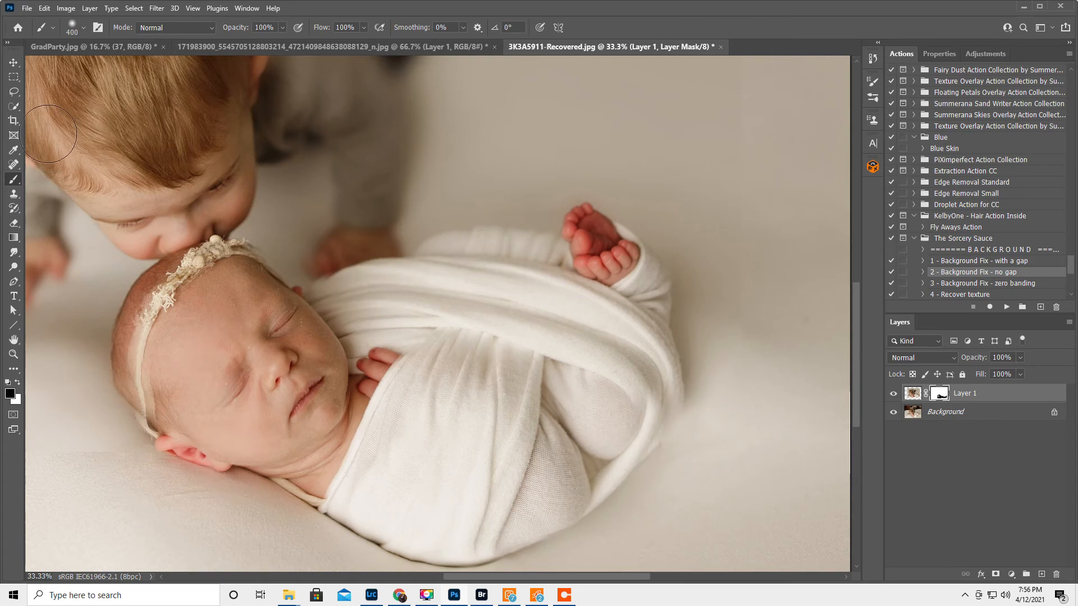
# Nudge the masked layer back to the left until the baby's head and wrap line up with the photo underneath
pyautogui.click(12, 63)
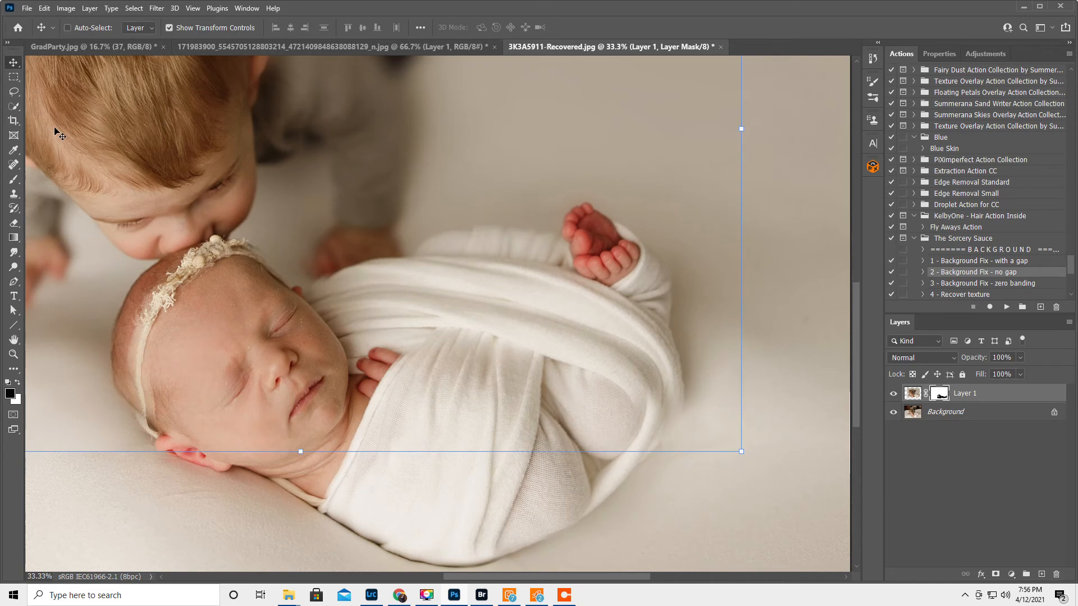
pyautogui.press('Right')
pyautogui.press('Right')
pyautogui.press('Right')
pyautogui.press('Left')
pyautogui.press('Left')
pyautogui.press('Left')
pyautogui.press('Left')
pyautogui.press('Left')
pyautogui.press('Left')
pyautogui.press('Left')
pyautogui.press('Left')
pyautogui.press('Left')
pyautogui.press('Left')
pyautogui.press('Left')
pyautogui.press('Left')
pyautogui.press('Left')
pyautogui.press('Left')
pyautogui.press('Left')
pyautogui.press('Left')
pyautogui.press('Left')
pyautogui.press('Left')
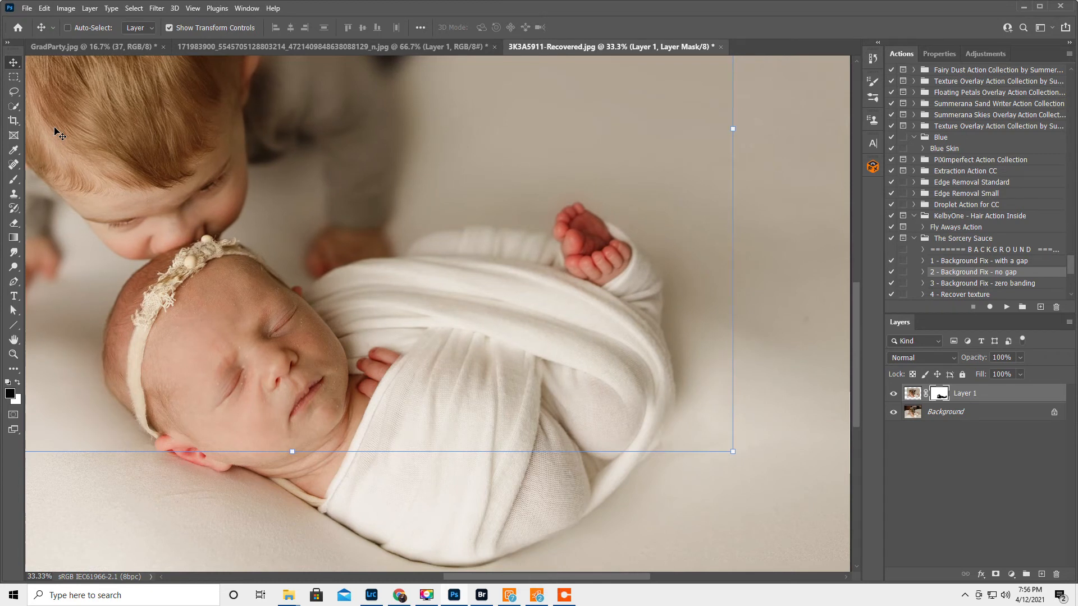
# Compare the masked layer with the photo underneath by repeatedly hiding and showing it
pyautogui.click(11, 185)
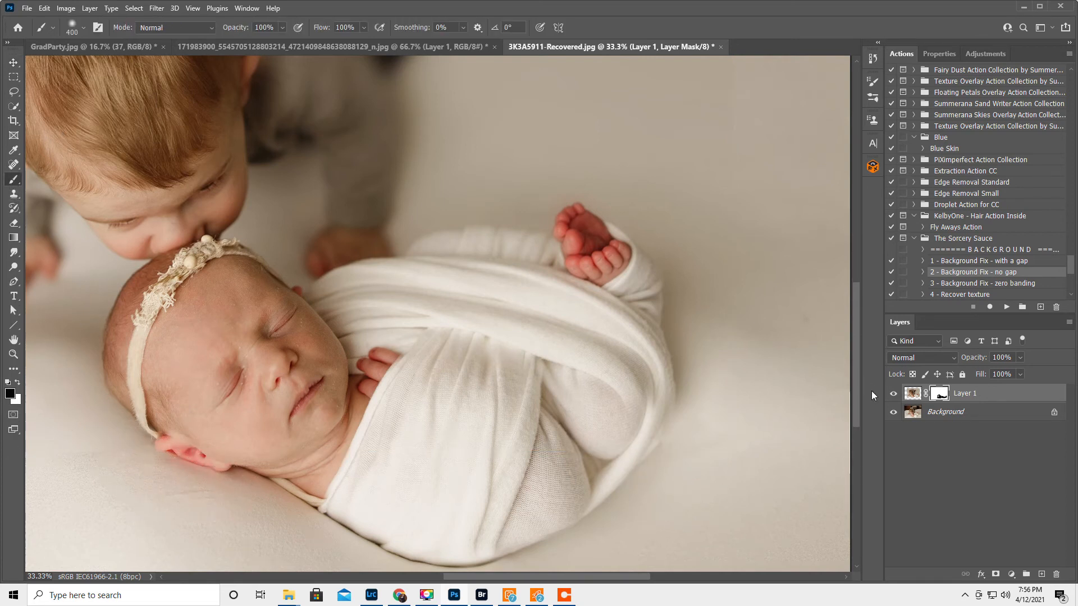
pyautogui.click(896, 395)
pyautogui.click(895, 395)
pyautogui.click(895, 396)
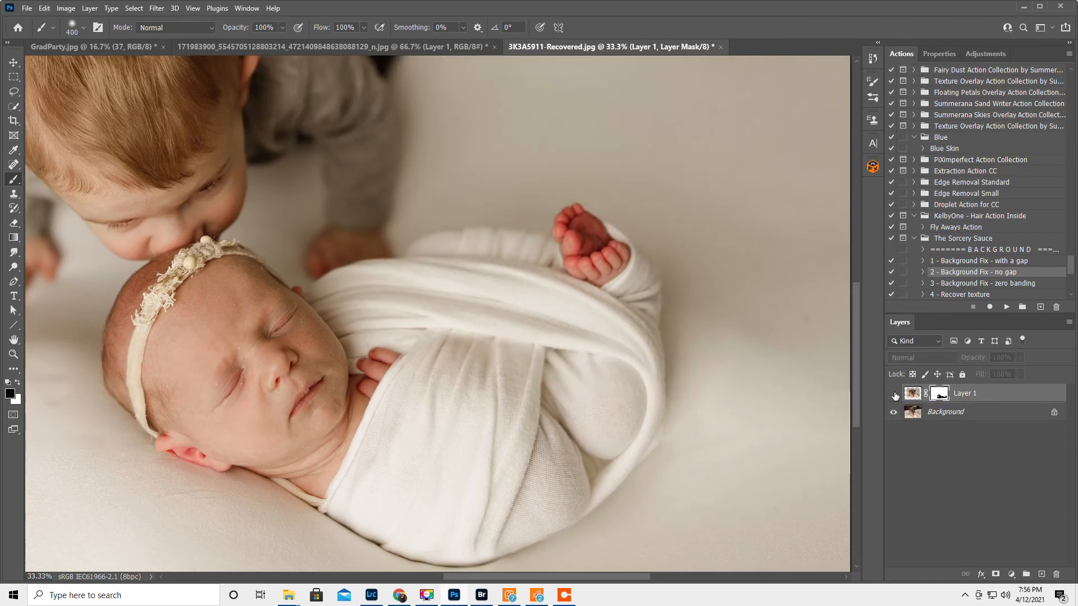
pyautogui.click(896, 396)
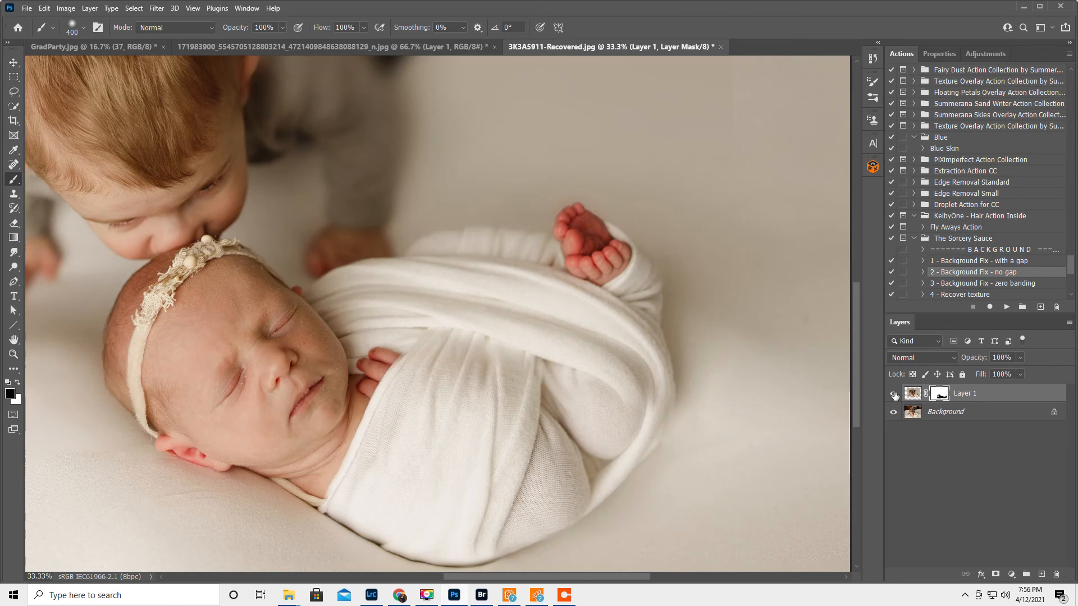
pyautogui.click(895, 396)
pyautogui.click(895, 396)
# Flatten the aligned composite of both sibling photos and view the whole image
pyautogui.click(1070, 323)
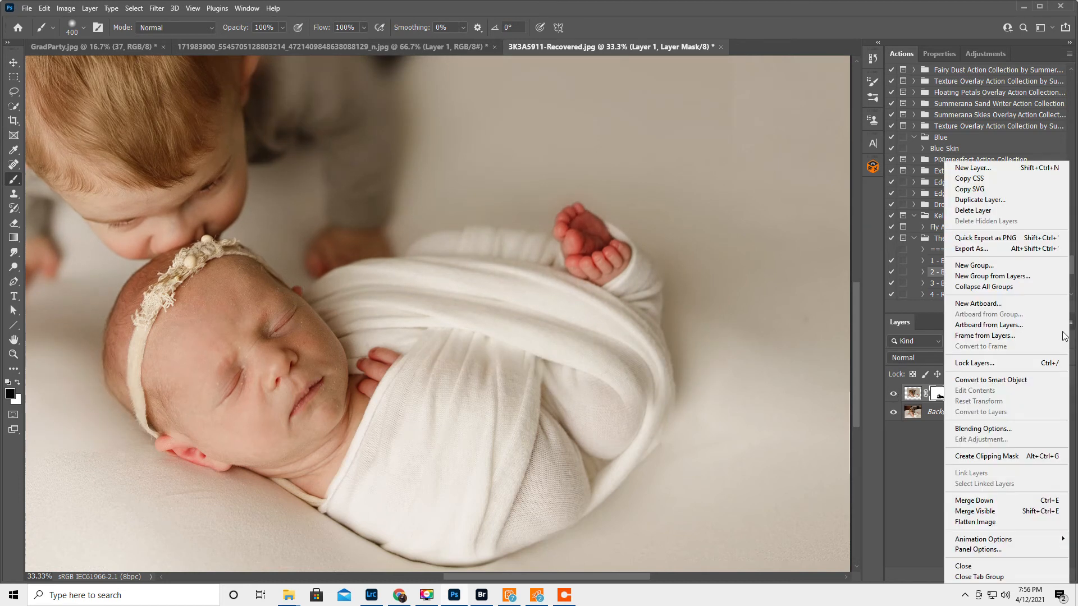
pyautogui.click(998, 524)
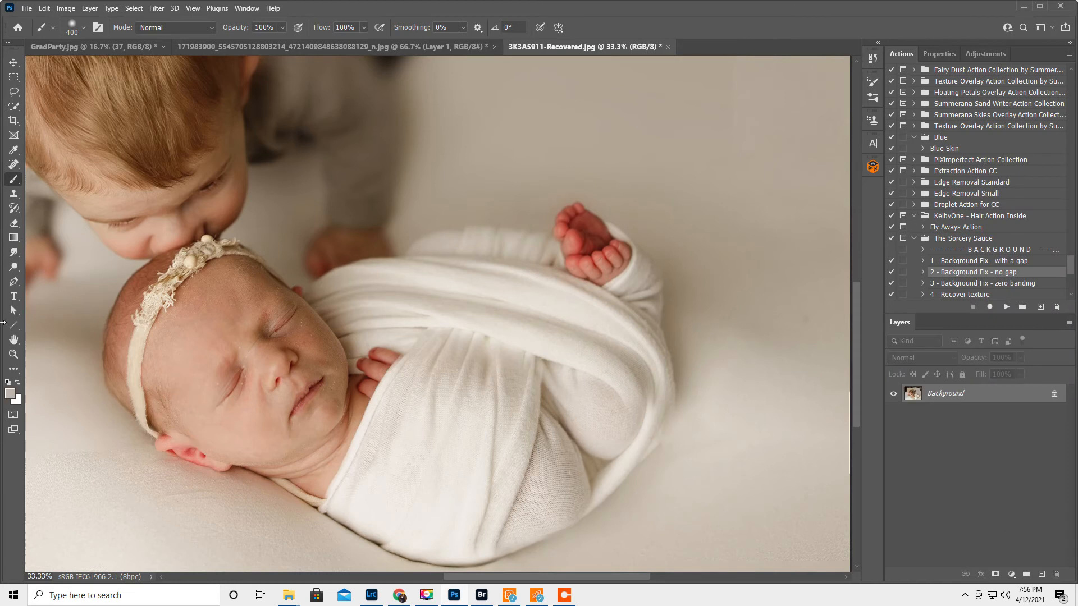
pyautogui.doubleClick(13, 341)
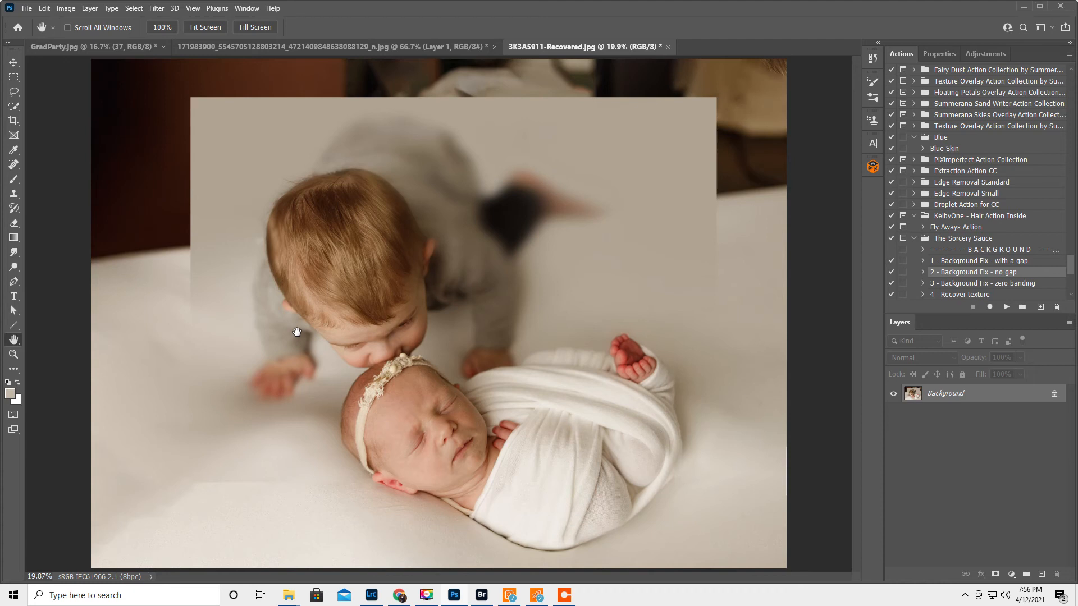
# Duplicate the flattened photo onto a new layer and cover its dark upper-right background with sampled backdrop colors using a 2000 px brush
pyautogui.hotkey('ctrl', 'j')
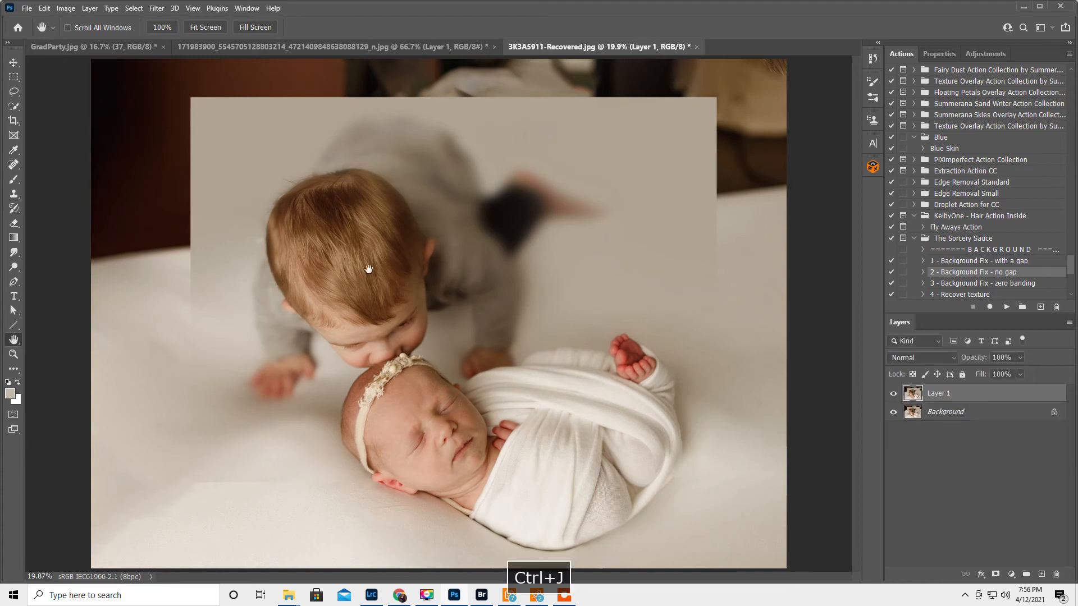
pyautogui.click(14, 179)
pyautogui.press(']')
pyautogui.press(']')
pyautogui.press(']')
pyautogui.press(']')
pyautogui.press(']')
pyautogui.press(']')
pyautogui.press(']')
pyautogui.press(']')
pyautogui.press(']')
pyautogui.press(']')
pyautogui.press(']')
pyautogui.press(']')
pyautogui.press(']')
pyautogui.press(']')
pyautogui.press(']')
pyautogui.press(']')
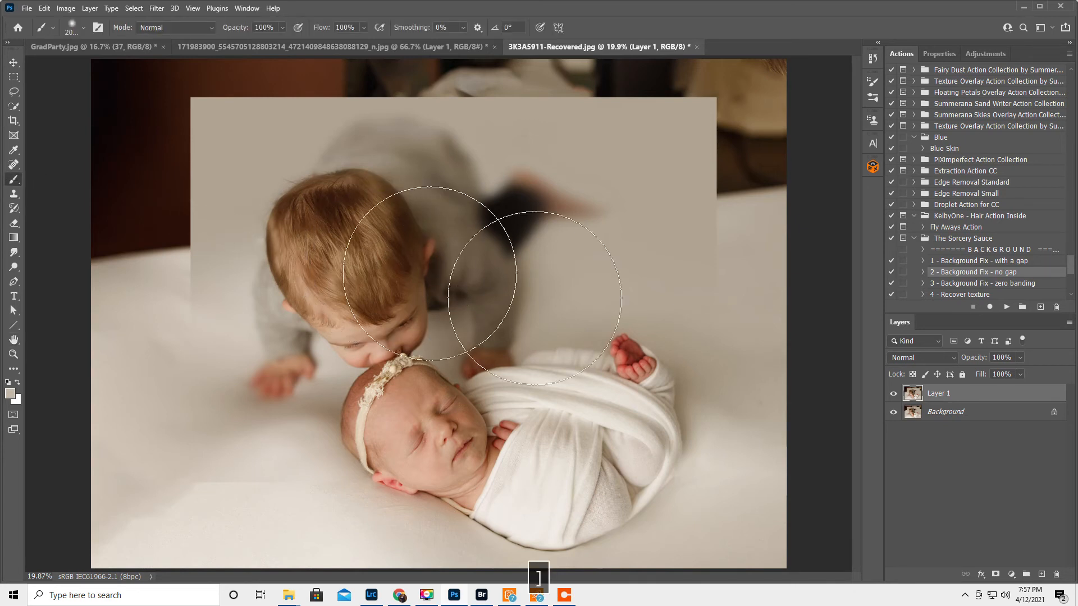
pyautogui.keyDown('alt'); pyautogui.click(647, 291); pyautogui.keyUp('alt')
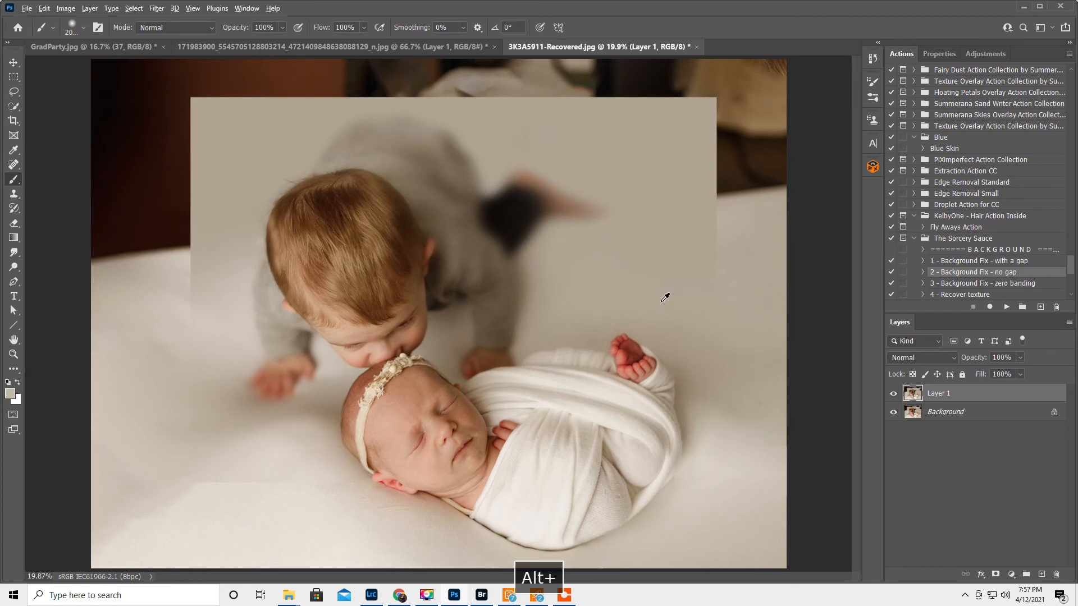
pyautogui.moveTo(697, 265)
pyautogui.mouseDown()
pyautogui.moveTo(753, 223)
pyautogui.moveTo(746, 236)
pyautogui.moveTo(735, 204)
pyautogui.mouseUp()
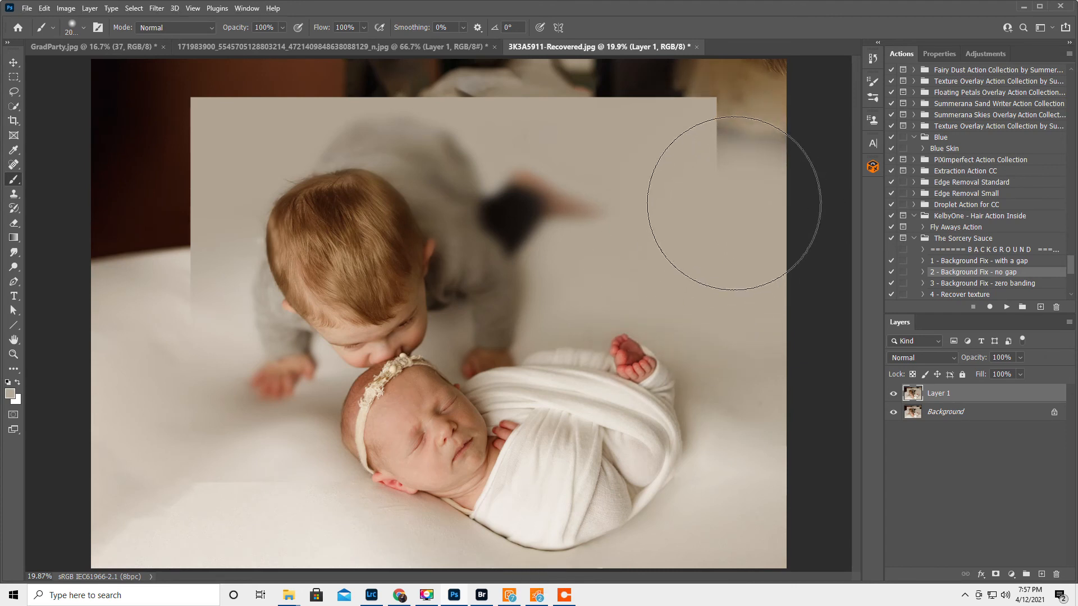
pyautogui.keyDown('alt'); pyautogui.click(650, 180); pyautogui.keyUp('alt')
pyautogui.moveTo(728, 125); pyautogui.dragTo(769, 80)
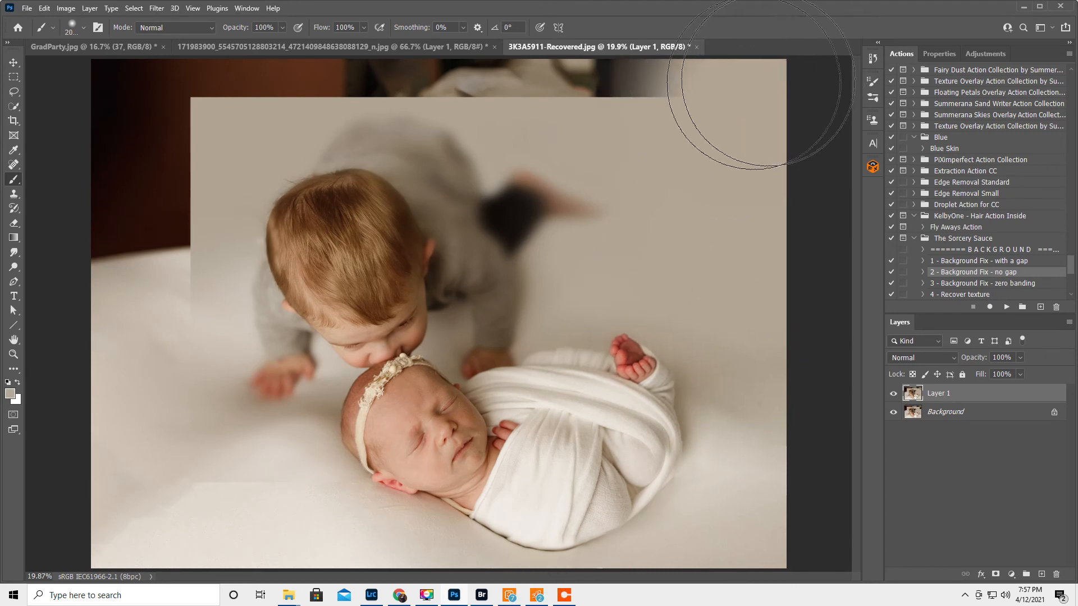
# Extend the plain backdrop across the photo's upper edge above the toddler by painting with colors sampled just below it
pyautogui.keyDown('alt'); pyautogui.click(585, 149); pyautogui.keyUp('alt')
pyautogui.moveTo(640, 108); pyautogui.dragTo(532, 79)
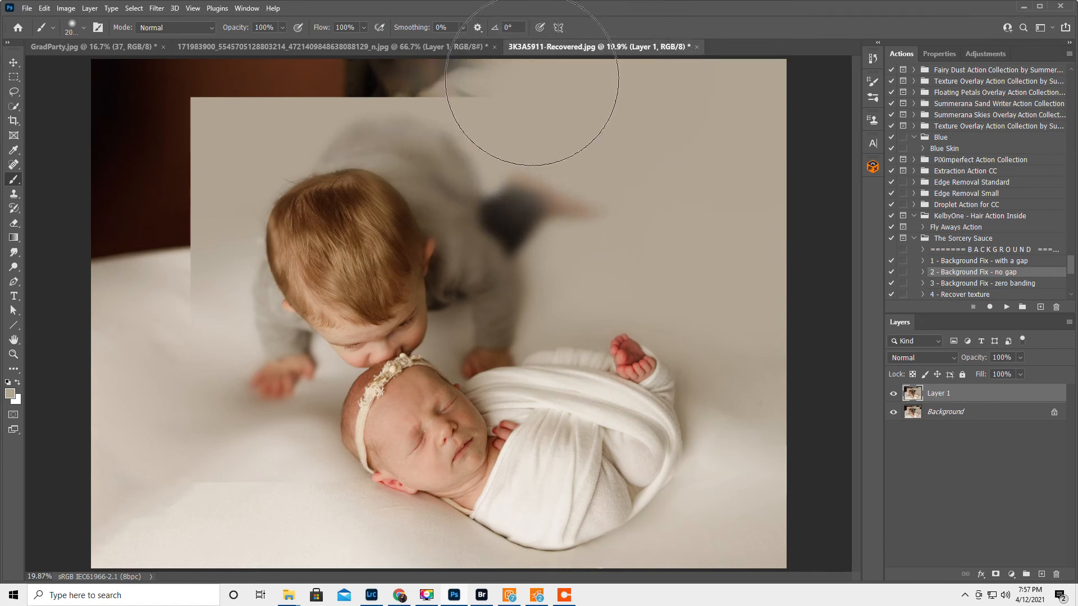
pyautogui.keyDown('alt'); pyautogui.click(464, 119); pyautogui.keyUp('alt')
pyautogui.moveTo(458, 87); pyautogui.dragTo(408, 68)
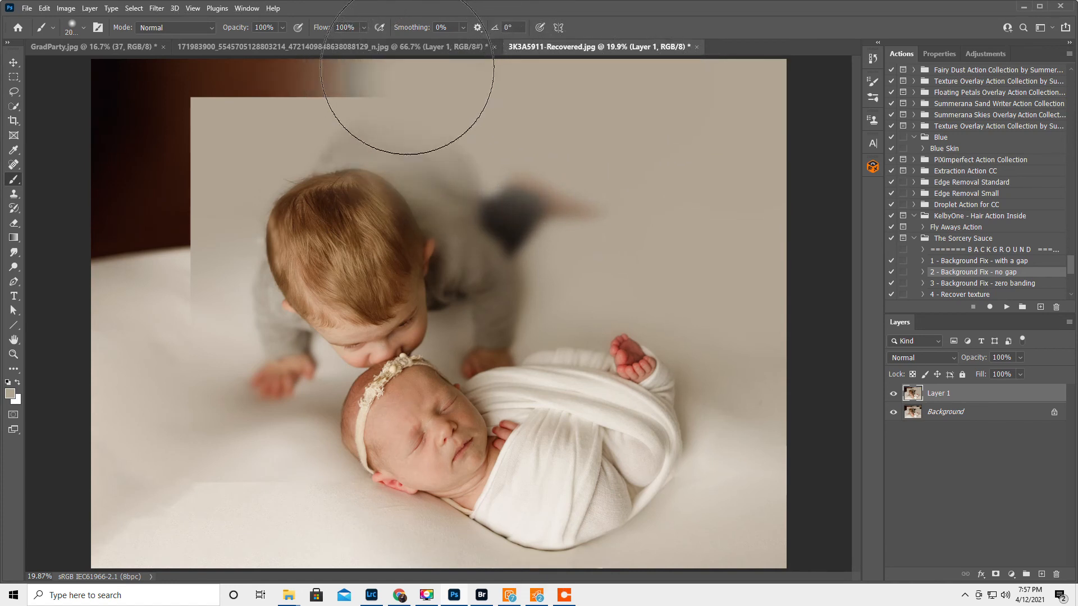
pyautogui.keyDown('alt'); pyautogui.click(320, 118); pyautogui.keyUp('alt')
pyautogui.moveTo(313, 106); pyautogui.dragTo(345, 83)
# Paint sampled backdrop colors over the dark left side, then smooth the lower-left blanket area with brush opacity reduced to 31%
pyautogui.keyDown('alt'); pyautogui.click(270, 137); pyautogui.keyUp('alt')
pyautogui.moveTo(266, 135)
pyautogui.mouseDown()
pyautogui.moveTo(252, 95)
pyautogui.moveTo(185, 115)
pyautogui.moveTo(120, 109)
pyautogui.mouseUp()
pyautogui.keyDown('alt'); pyautogui.click(242, 197); pyautogui.keyUp('alt')
pyautogui.moveTo(241, 198)
pyautogui.mouseDown()
pyautogui.moveTo(125, 180)
pyautogui.moveTo(140, 246)
pyautogui.mouseUp()
pyautogui.keyDown('alt'); pyautogui.click(228, 253); pyautogui.keyUp('alt')
pyautogui.moveTo(229, 252)
pyautogui.mouseDown()
pyautogui.moveTo(164, 260)
pyautogui.moveTo(163, 241)
pyautogui.moveTo(123, 238)
pyautogui.mouseUp()
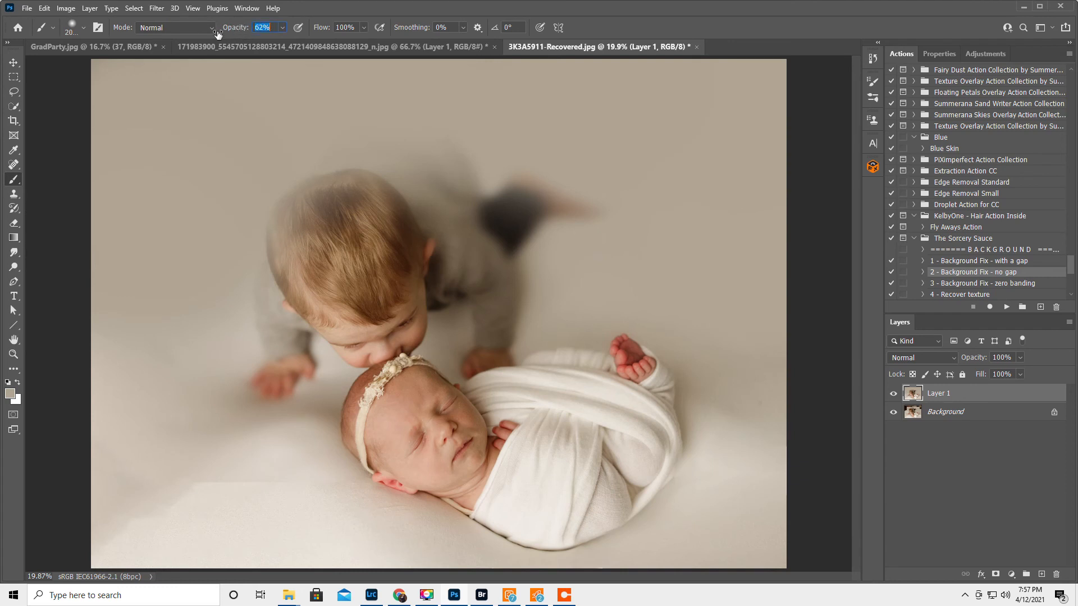
pyautogui.keyDown('alt'); pyautogui.click(214, 368); pyautogui.keyUp('alt')
pyautogui.moveTo(211, 409)
pyautogui.mouseDown()
pyautogui.moveTo(217, 481)
pyautogui.moveTo(204, 505)
pyautogui.moveTo(158, 504)
pyautogui.mouseUp()
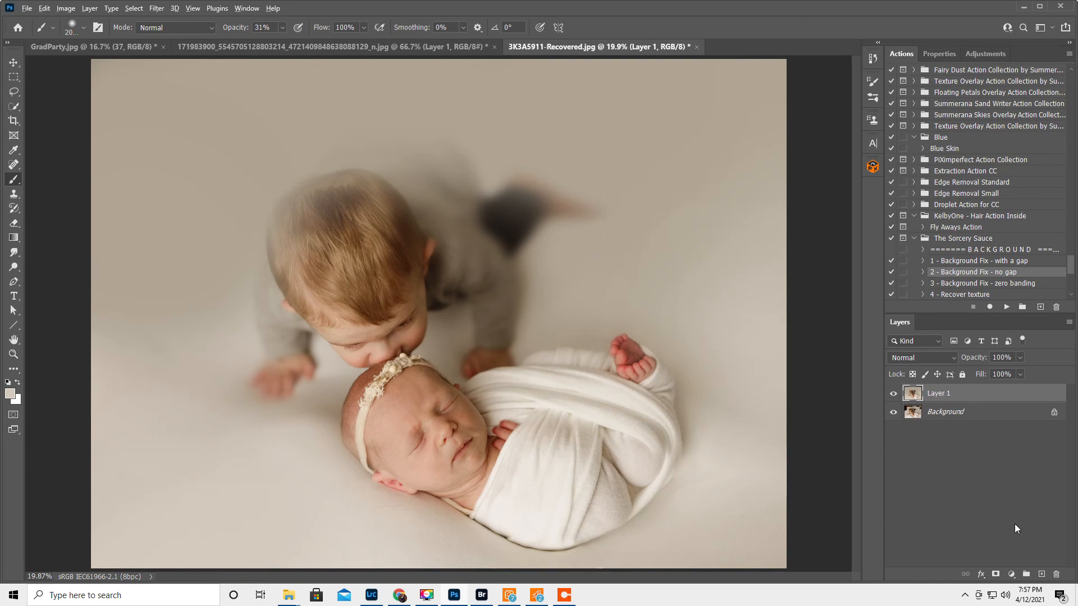
# Hide the painted layer with a black mask and reveal its upper-right backdrop using a white 2000 px brush at 0% hardness, 100% opacity
pyautogui.keyDown('alt'); pyautogui.click(997, 575); pyautogui.keyUp('alt')
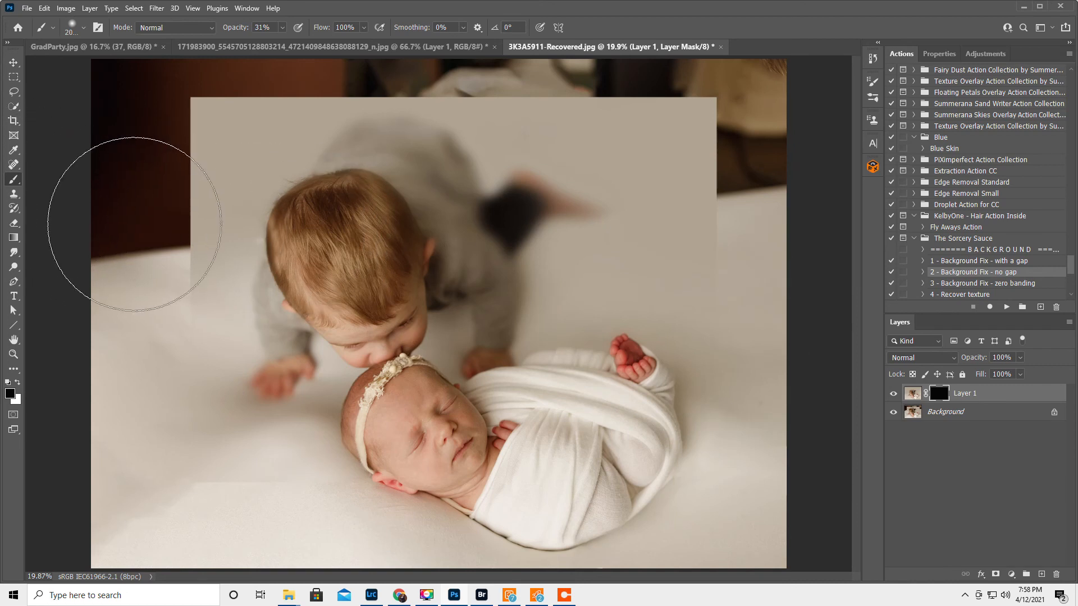
pyautogui.press('x')
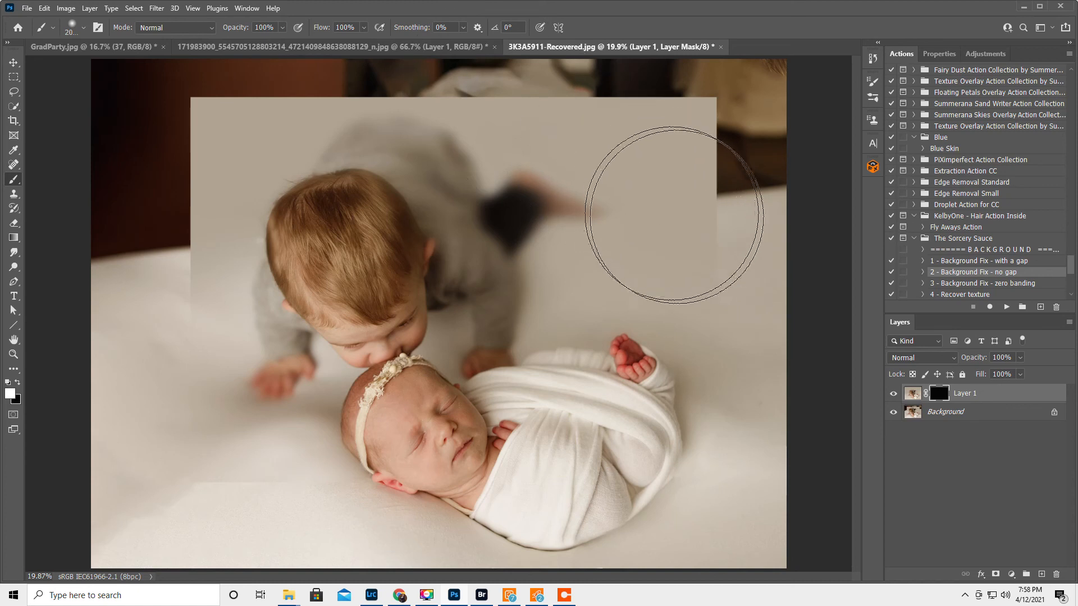
pyautogui.rightClick(663, 216)
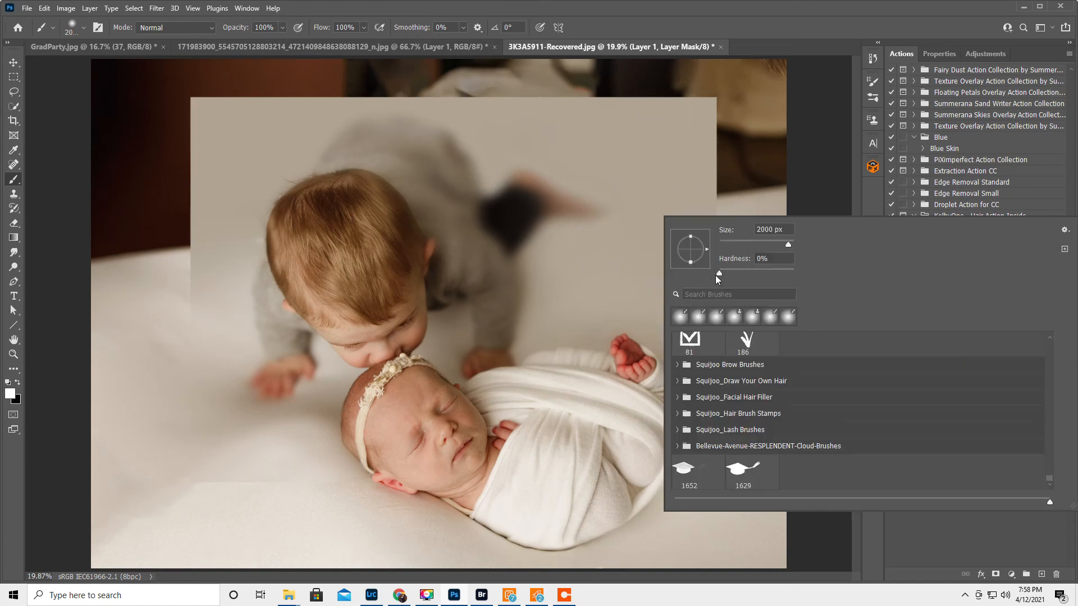
pyautogui.click(718, 274)
pyautogui.press('Return')
pyautogui.moveTo(750, 187)
pyautogui.mouseDown()
pyautogui.moveTo(725, 173)
pyautogui.moveTo(717, 204)
pyautogui.moveTo(731, 193)
pyautogui.moveTo(740, 136)
pyautogui.moveTo(727, 76)
pyautogui.moveTo(601, 52)
pyautogui.mouseUp()
# Reveal the painted backdrop along the upper edge, left side and lower-left blanket by painting white on the mask with a smaller brush
pyautogui.press('[')
pyautogui.press('[')
pyautogui.press('[')
pyautogui.press('[')
pyautogui.press('[')
pyautogui.press('[')
pyautogui.moveTo(586, 100)
pyautogui.mouseDown()
pyautogui.moveTo(615, 97)
pyautogui.moveTo(508, 96)
pyautogui.moveTo(494, 84)
pyautogui.mouseUp()
pyautogui.moveTo(173, 257)
pyautogui.mouseDown()
pyautogui.moveTo(151, 278)
pyautogui.moveTo(150, 258)
pyautogui.moveTo(109, 269)
pyautogui.moveTo(120, 289)
pyautogui.mouseUp()
pyautogui.moveTo(152, 348)
pyautogui.mouseDown()
pyautogui.moveTo(120, 403)
pyautogui.moveTo(157, 554)
pyautogui.moveTo(210, 521)
pyautogui.moveTo(298, 506)
pyautogui.moveTo(206, 552)
pyautogui.moveTo(144, 547)
pyautogui.moveTo(118, 560)
pyautogui.moveTo(251, 554)
pyautogui.moveTo(302, 535)
pyautogui.moveTo(331, 558)
pyautogui.mouseUp()
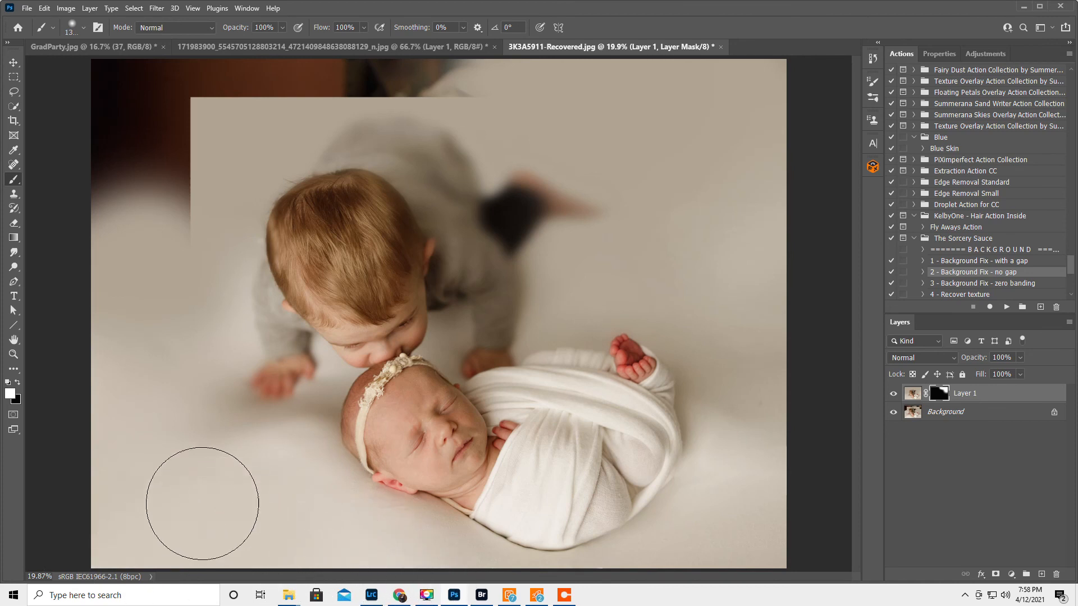
# Reveal the painted backdrop over the dark upper-left corner on the mask, reducing the brush to 700 px for areas near the toddler
pyautogui.moveTo(188, 225)
pyautogui.mouseDown()
pyautogui.moveTo(198, 121)
pyautogui.moveTo(133, 162)
pyautogui.moveTo(92, 157)
pyautogui.moveTo(74, 179)
pyautogui.moveTo(134, 80)
pyautogui.moveTo(61, 65)
pyautogui.moveTo(172, 89)
pyautogui.moveTo(324, 60)
pyautogui.moveTo(270, 87)
pyautogui.moveTo(296, 67)
pyautogui.moveTo(477, 53)
pyautogui.moveTo(455, 66)
pyautogui.moveTo(473, 89)
pyautogui.moveTo(352, 81)
pyautogui.moveTo(444, 74)
pyautogui.moveTo(310, 58)
pyautogui.mouseUp()
pyautogui.press('[')
pyautogui.press('[')
pyautogui.press('[')
pyautogui.press('[')
pyautogui.press('[')
pyautogui.press('[')
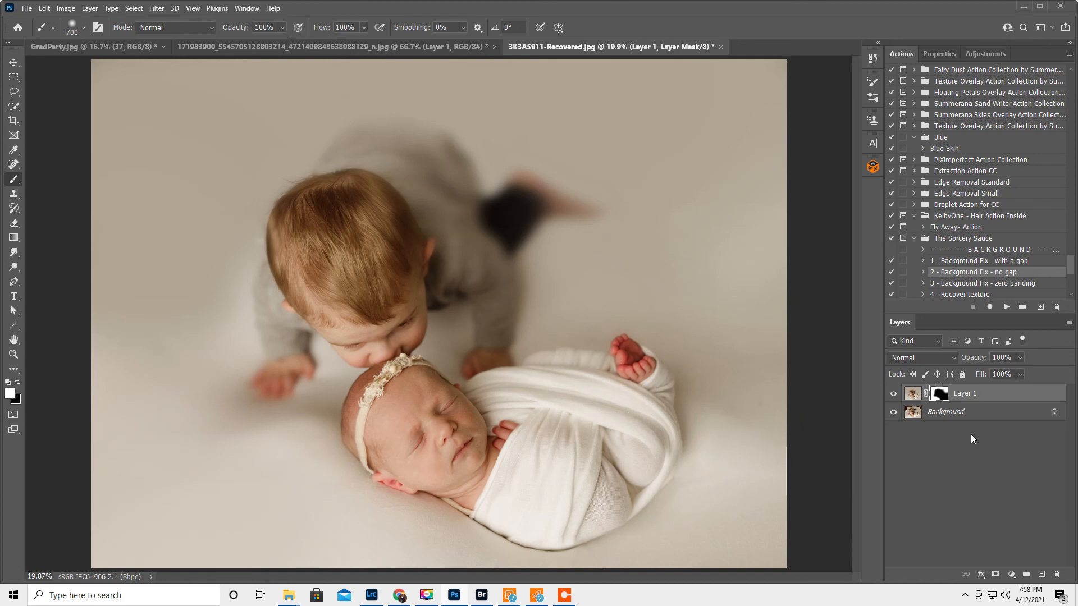
# Compare the masked backdrop layer with the photo underneath by toggling its visibility, then flatten the image
pyautogui.click(894, 393)
pyautogui.click(895, 393)
pyautogui.click(1068, 327)
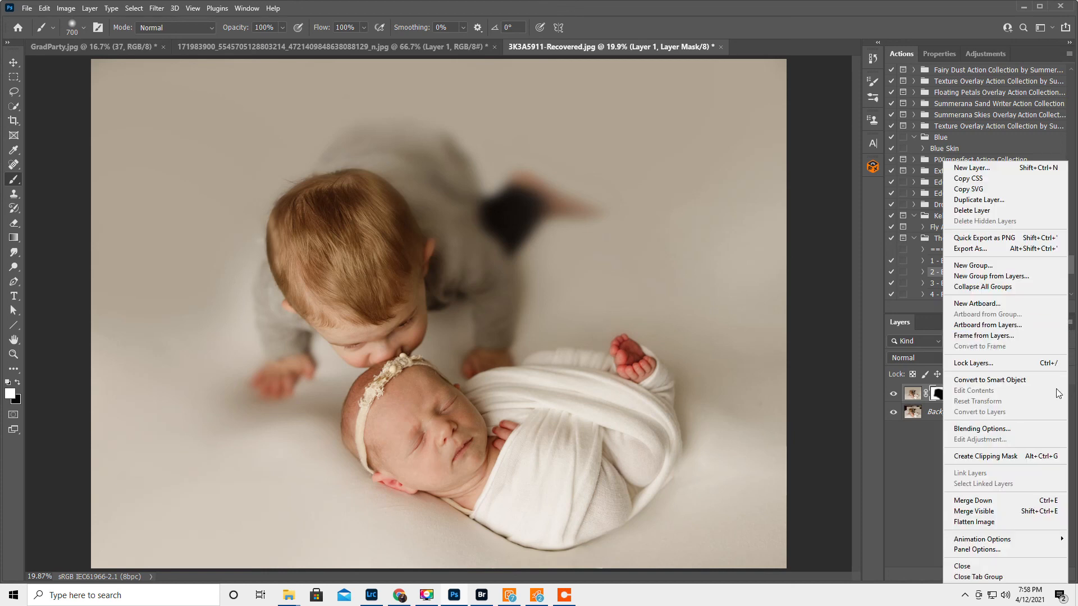
pyautogui.click(994, 521)
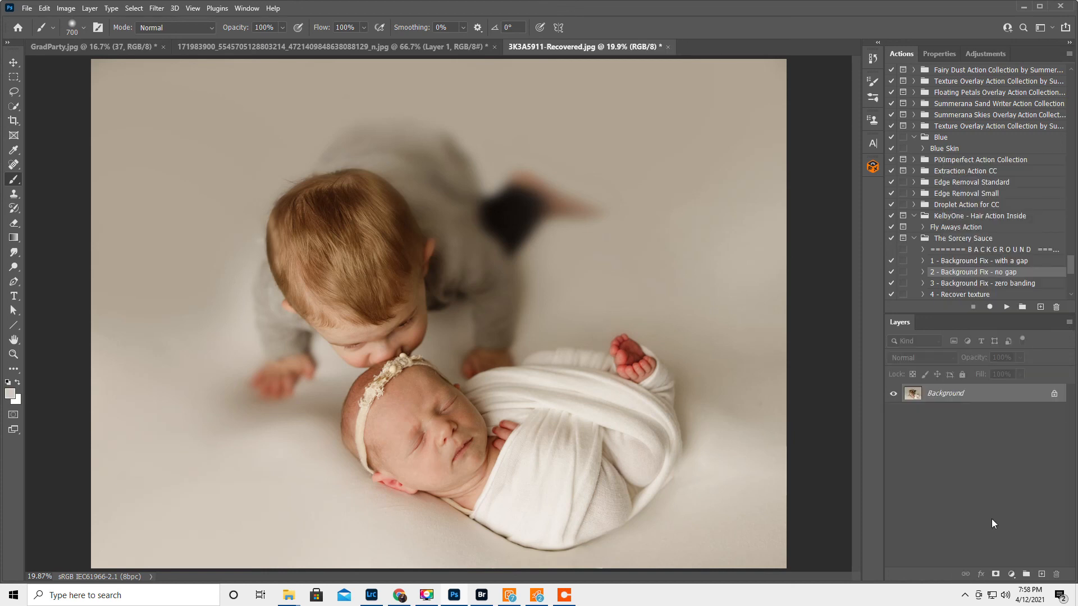